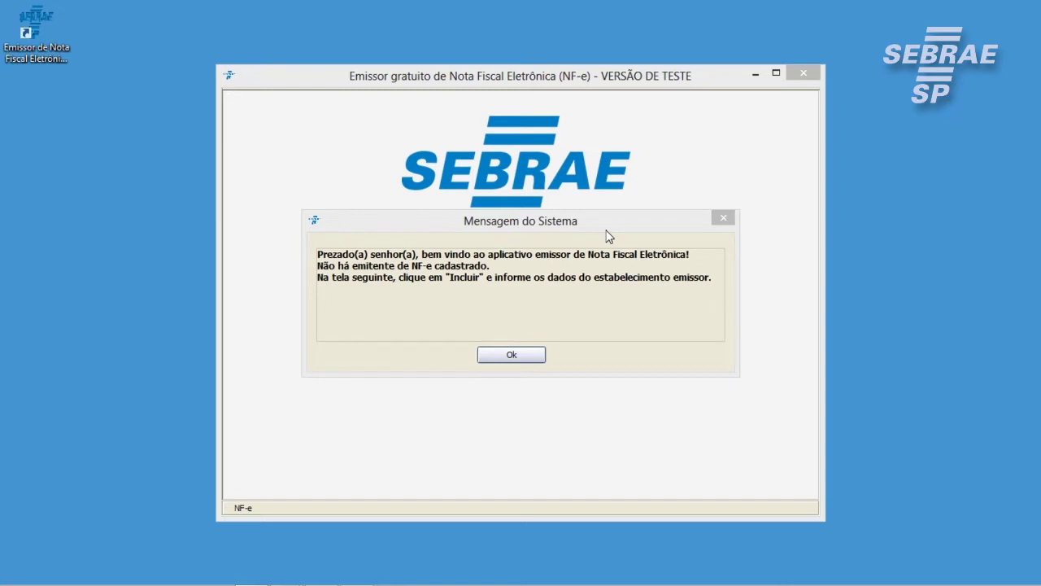
# Dismiss the welcome message saying no NF-e emitente is registered yet
pyautogui.click(535, 354)
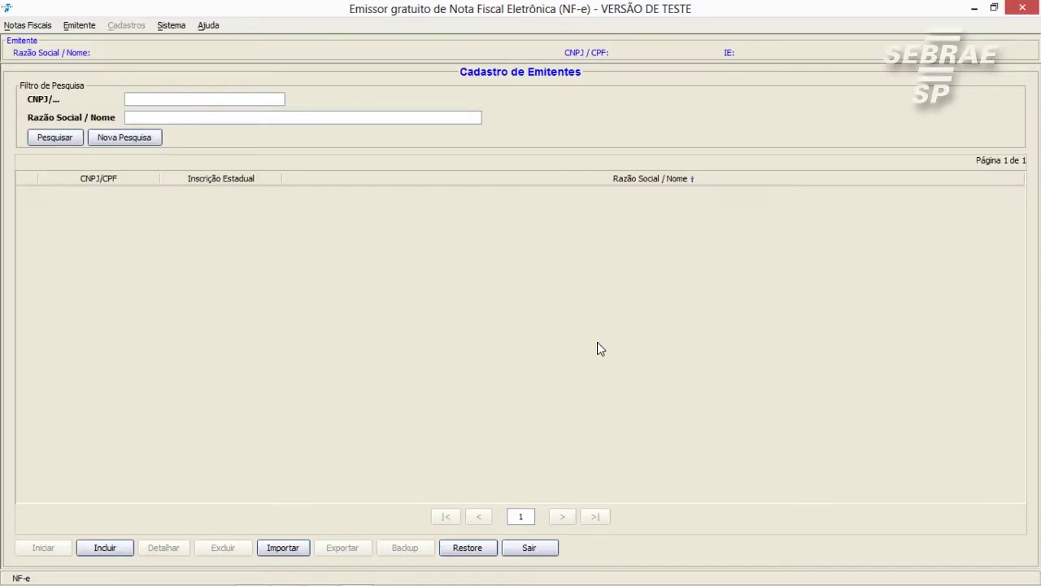
# Start a new emitente registration from Cadastro de Emitentes with Incluir
pyautogui.click(107, 549)
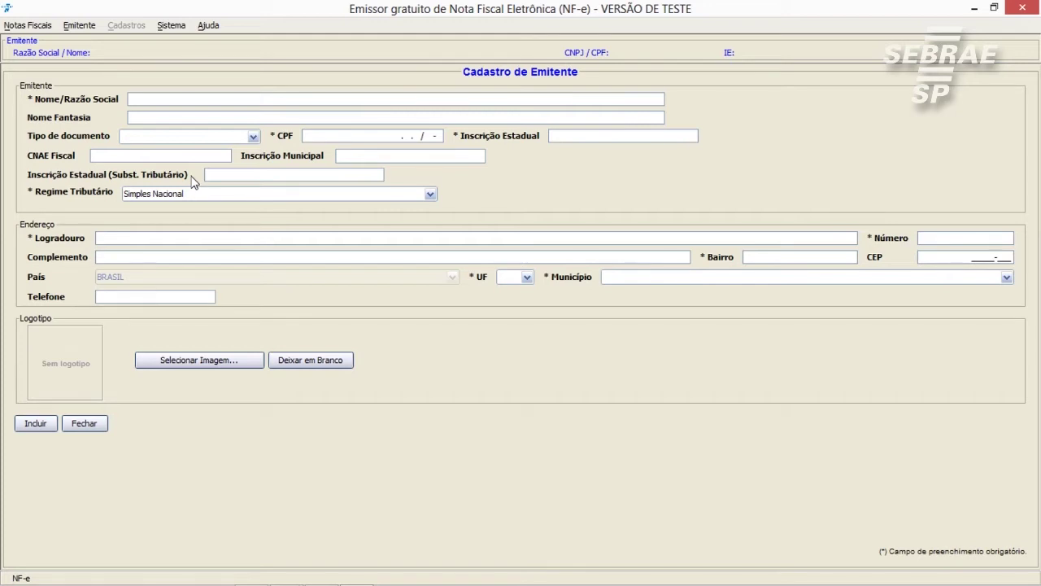
# Enter 'NF-E EMITIDA EM AMBIENTE DE HOMOLOGACAO - SEM VALOR FISCAL' as the Nome/Razão Social
pyautogui.click(156, 105)
pyautogui.write('NF-E EMITIDA EM AMBIENTE ')
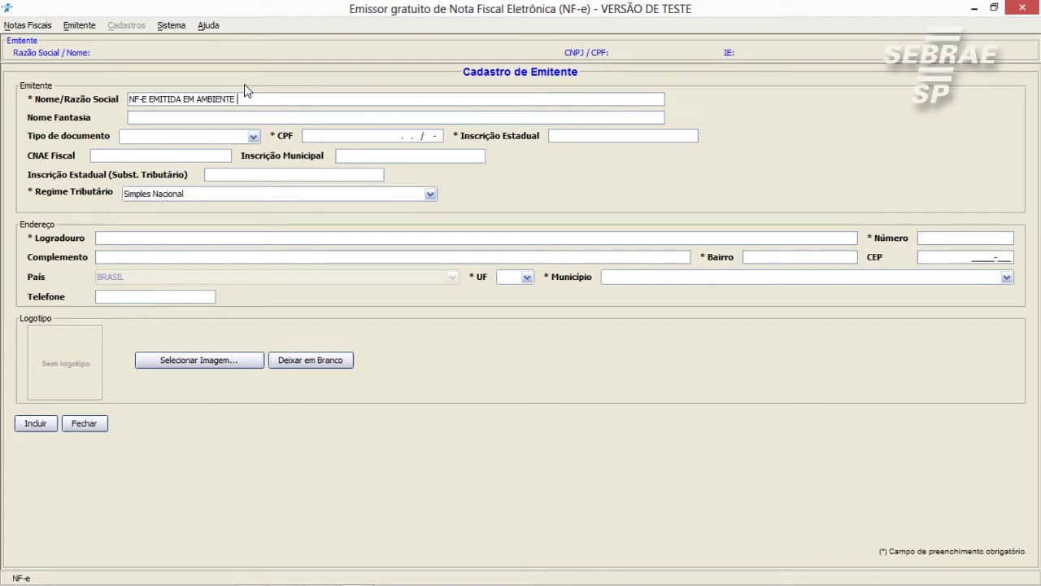
pyautogui.write('DE HOMOLOGACAO - SEM VALOR FISCAL')
pyautogui.click(217, 122)
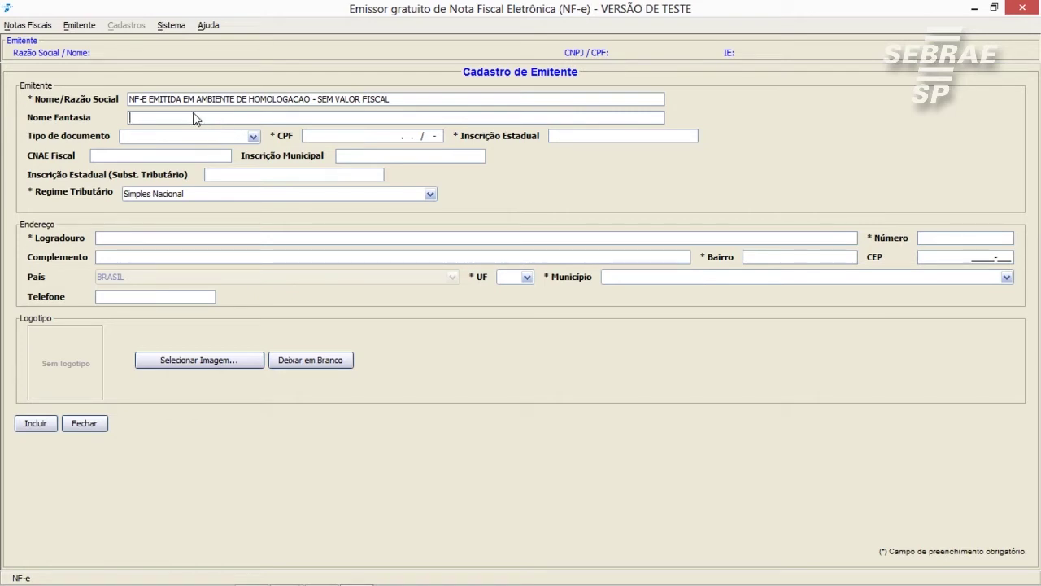
# Set Tipo de documento to CNPJ and enter the company's CNPJ and Inscrição Estadual numbers
pyautogui.click(253, 137)
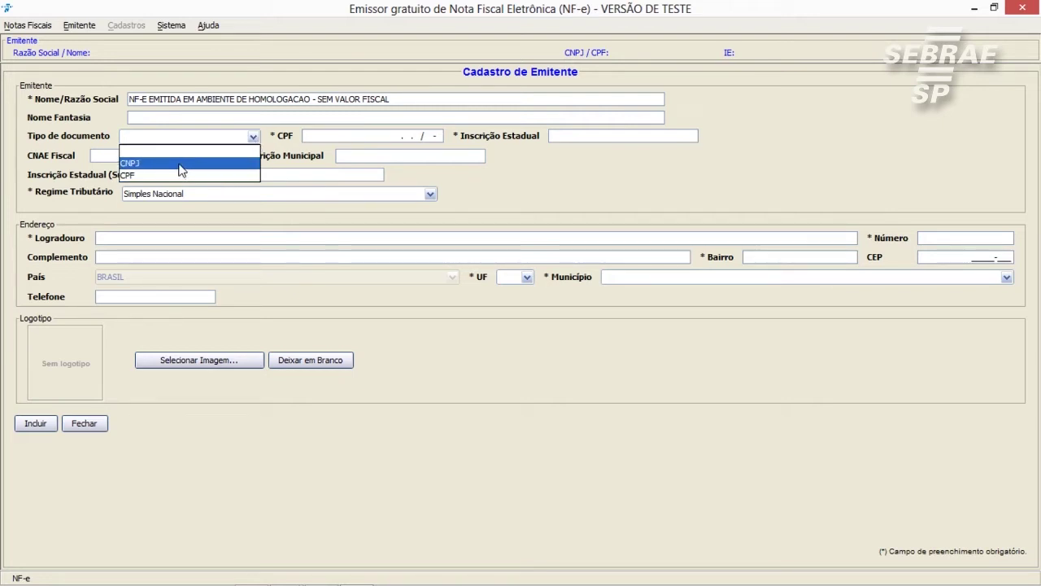
pyautogui.click(181, 169)
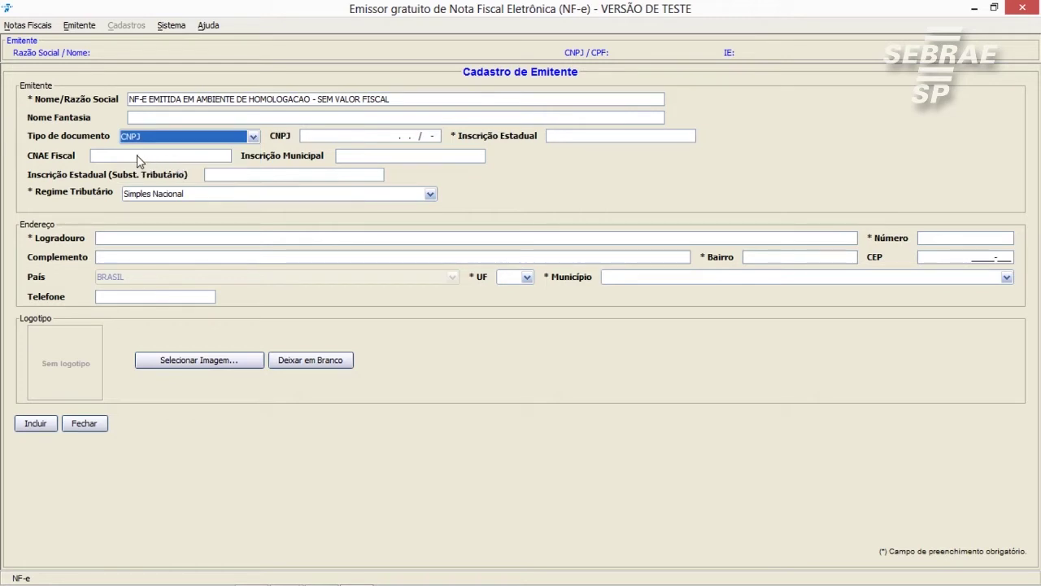
pyautogui.click(320, 139)
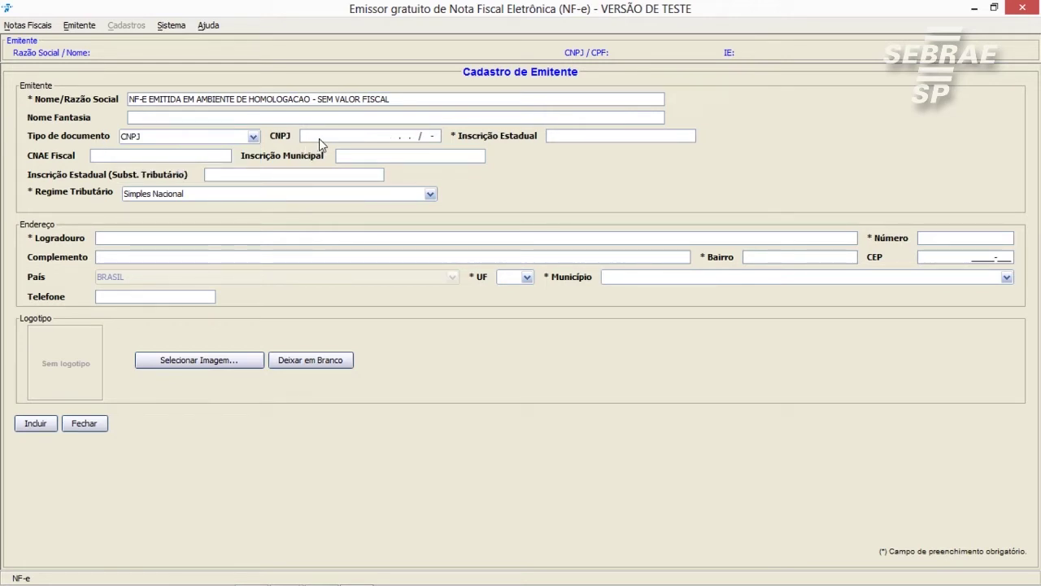
pyautogui.press('Tab')
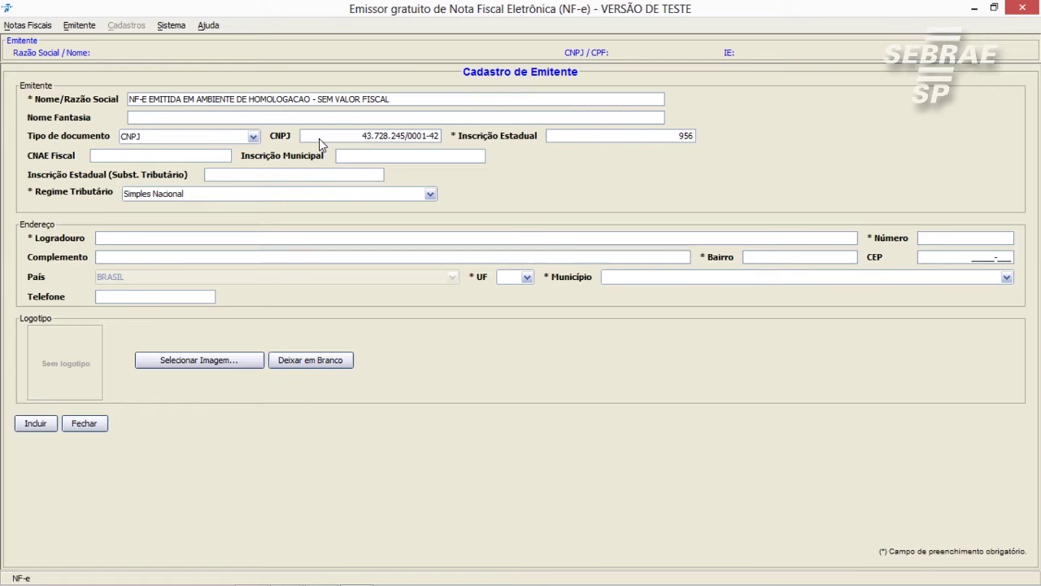
pyautogui.click(203, 159)
# Enter CNAE Fiscal 5558555 and the Inscrição Municipal, keeping Simples Nacional as Regime Tributário
pyautogui.write('5558')
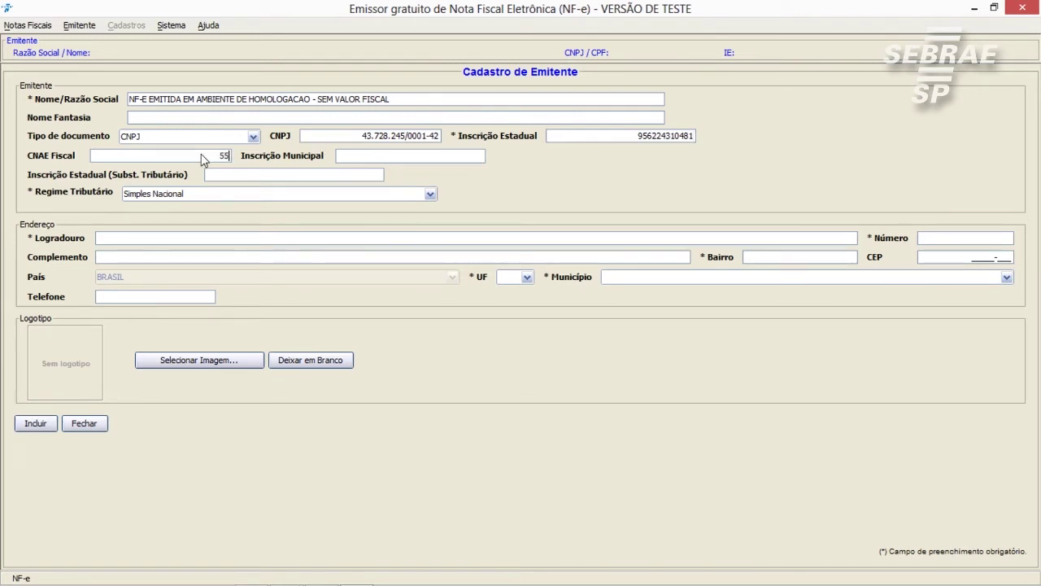
pyautogui.write('555')
pyautogui.click(357, 162)
pyautogui.write('77777778')
pyautogui.click(220, 175)
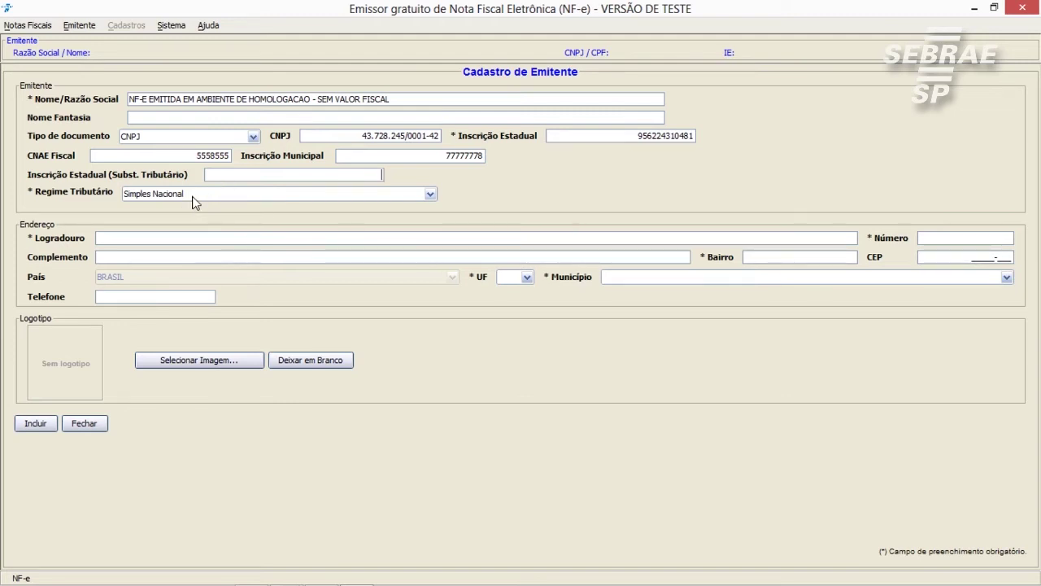
pyautogui.click(192, 196)
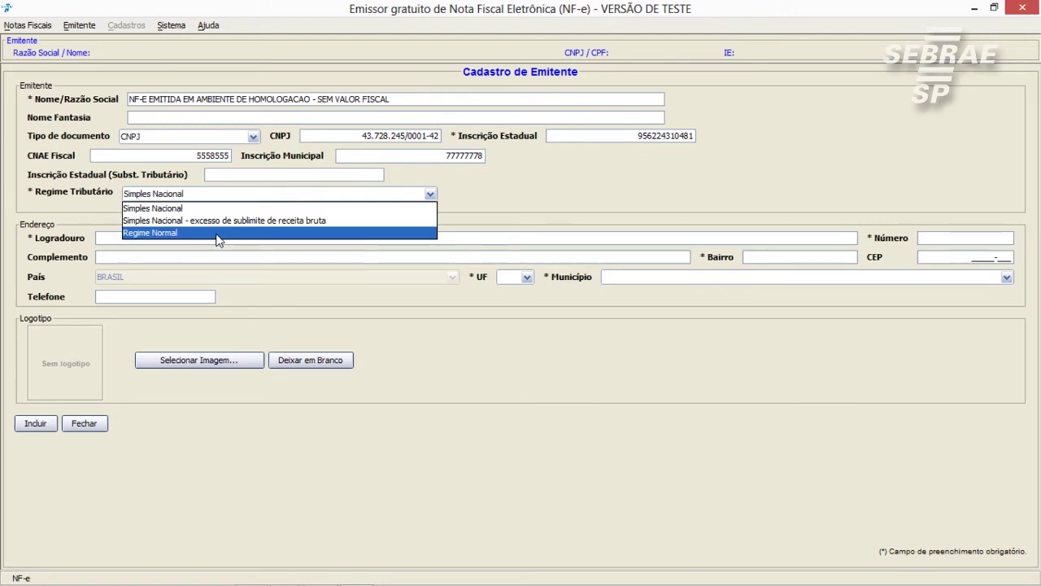
pyautogui.click(218, 208)
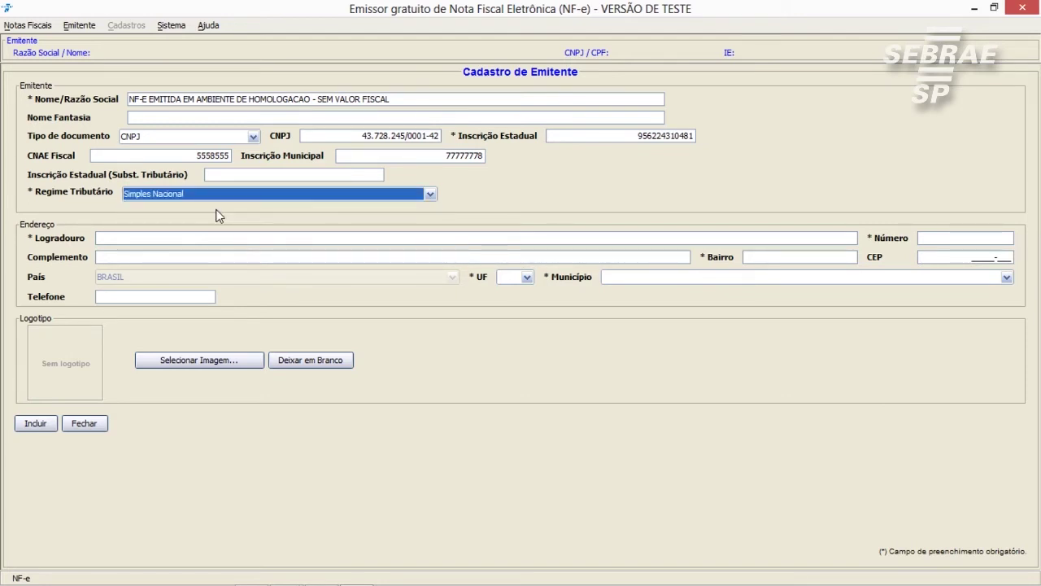
pyautogui.click(171, 239)
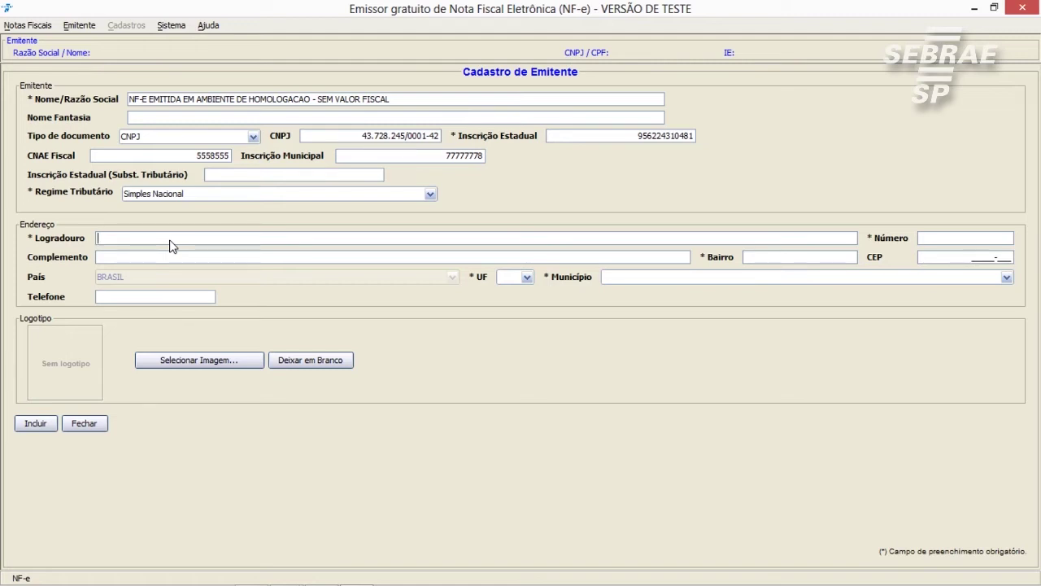
# Fill in the emitente's street, number, bairro, CEP and telephone number
pyautogui.write('RUA TESTE1234')
pyautogui.write('TESTE058468')
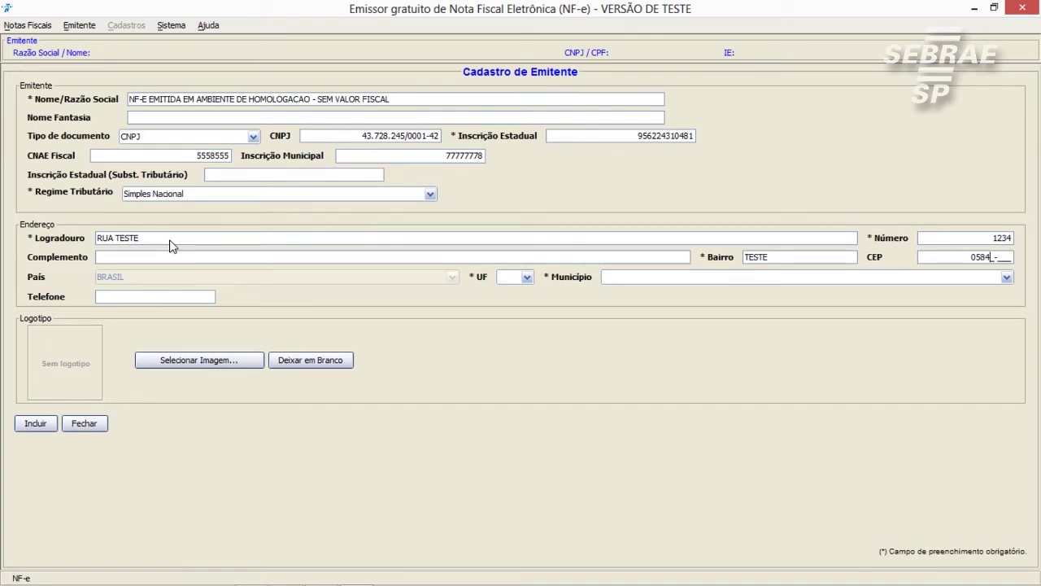
pyautogui.write('888')
pyautogui.click(159, 299)
pyautogui.write('115555555')
# Set the emitente's UF to SP
pyautogui.click(526, 277)
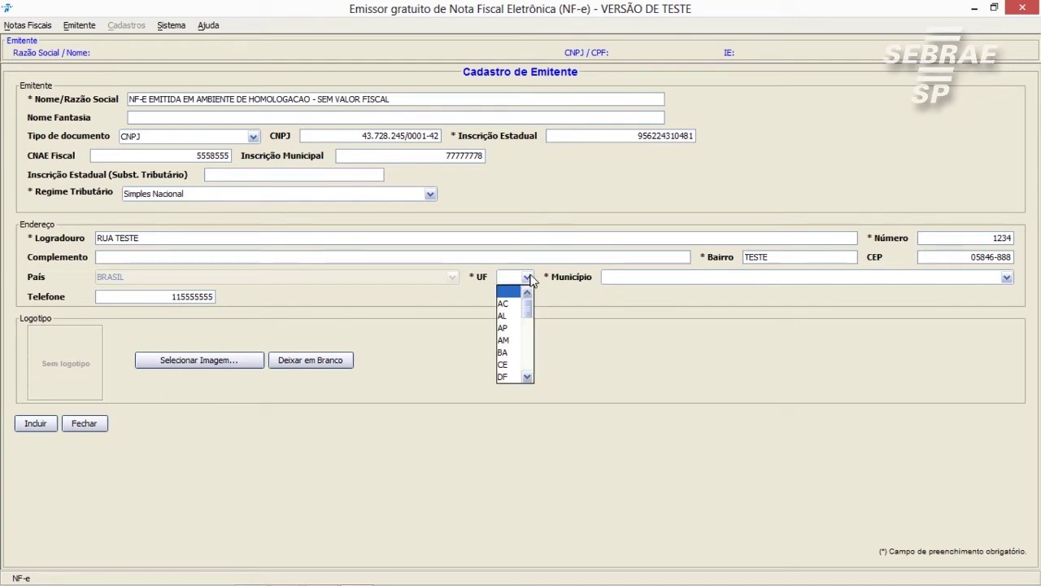
pyautogui.moveTo(533, 313); pyautogui.dragTo(528, 364)
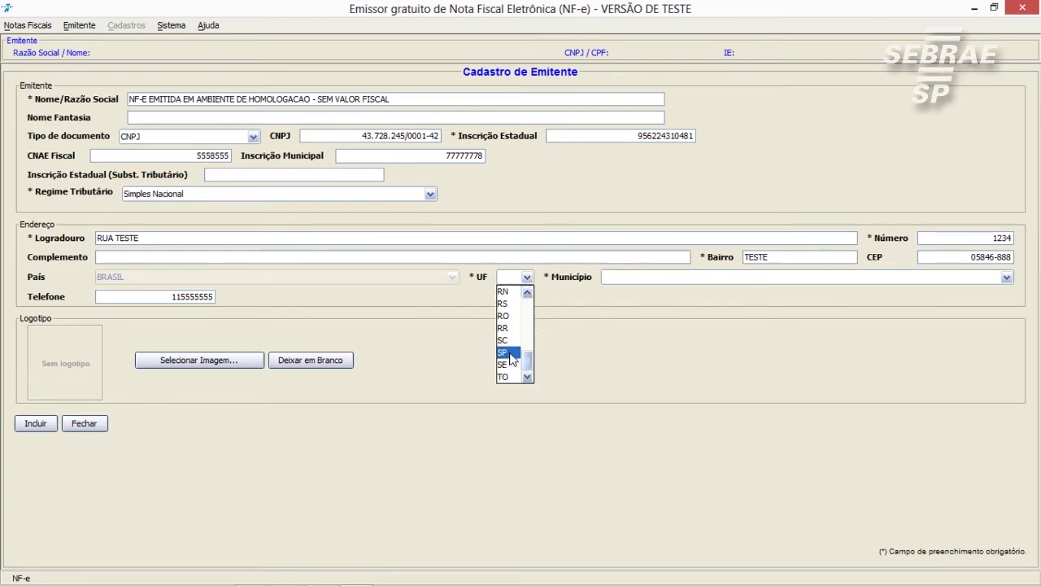
pyautogui.click(510, 354)
# Browse the SP Município list, typing 'sao' to reach the towns starting with Sao
pyautogui.click(619, 278)
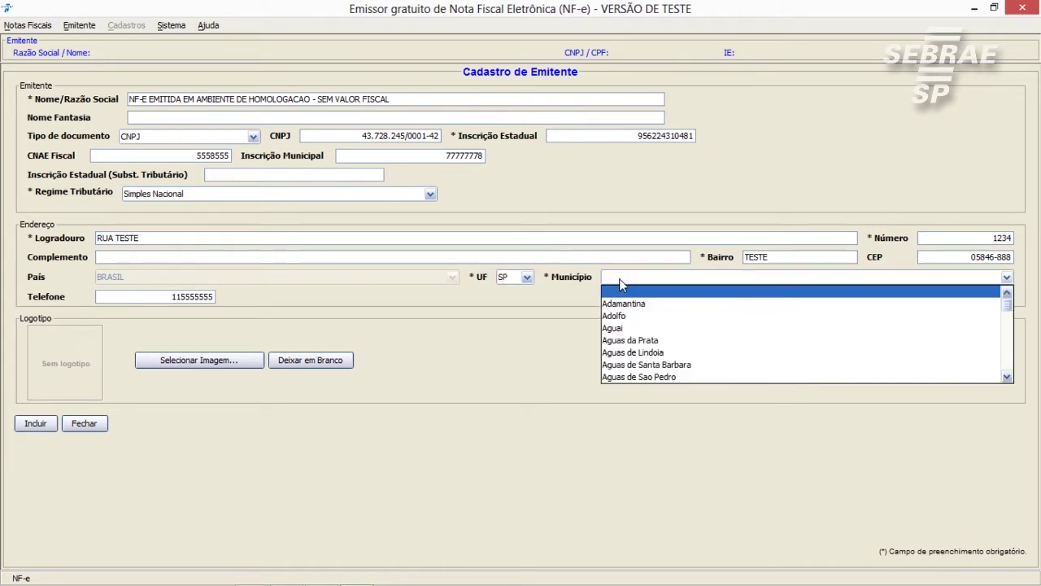
pyautogui.scroll(-12, 830, 333)
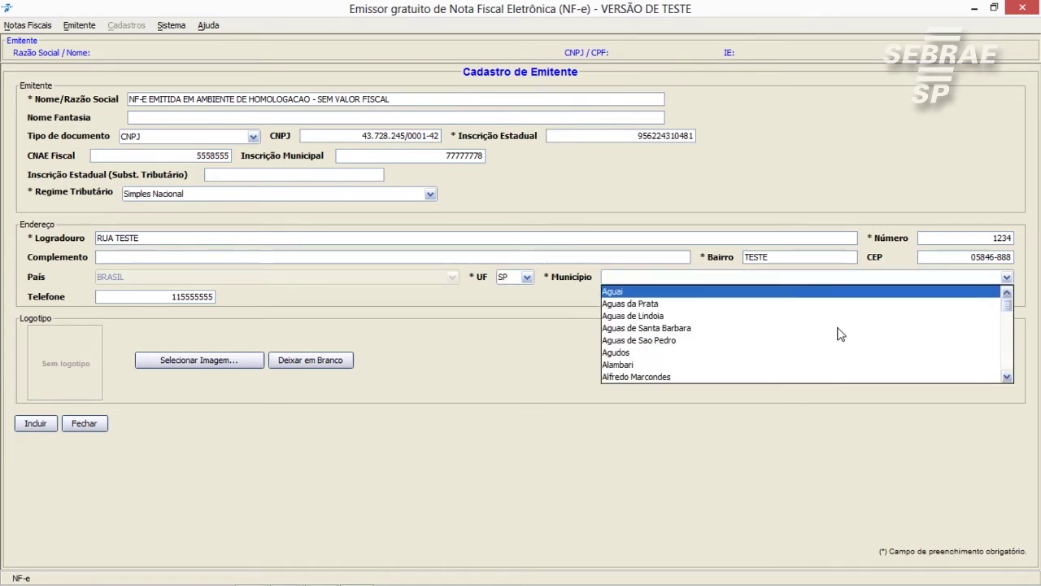
pyautogui.scroll(-15, 840, 334)
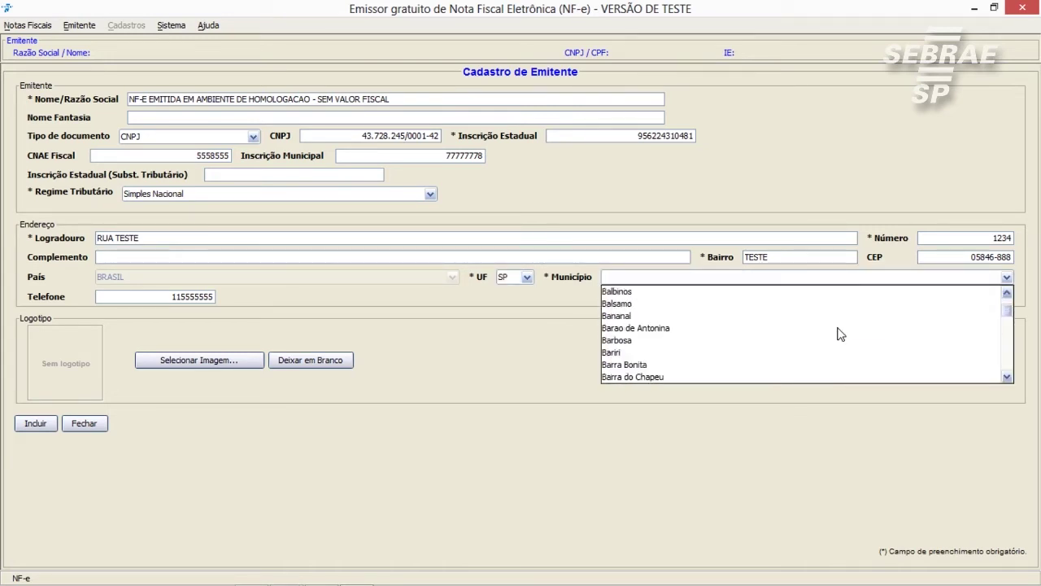
pyautogui.scroll(-12, 840, 334)
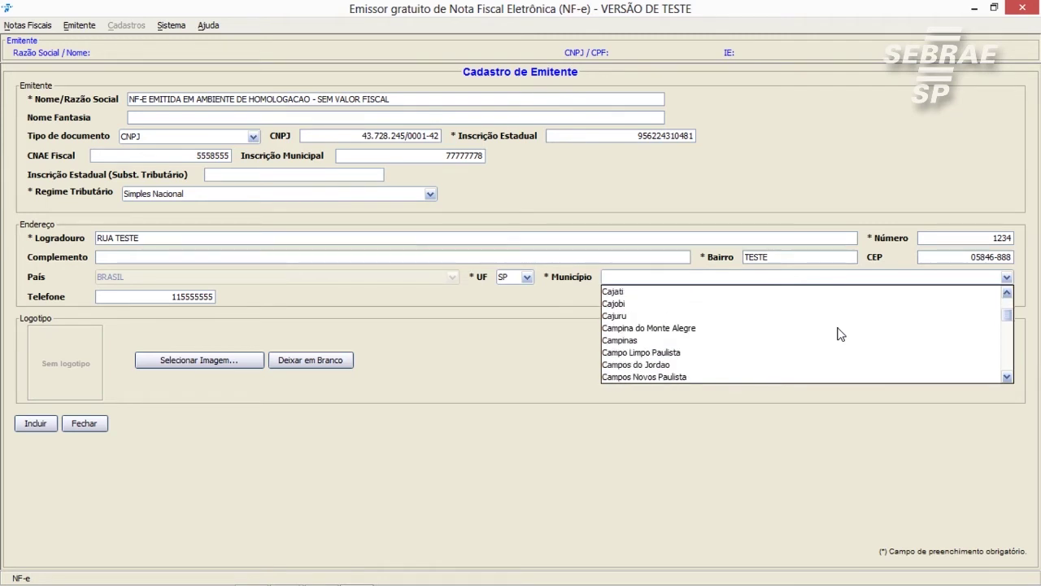
pyautogui.scroll(-12, 840, 333)
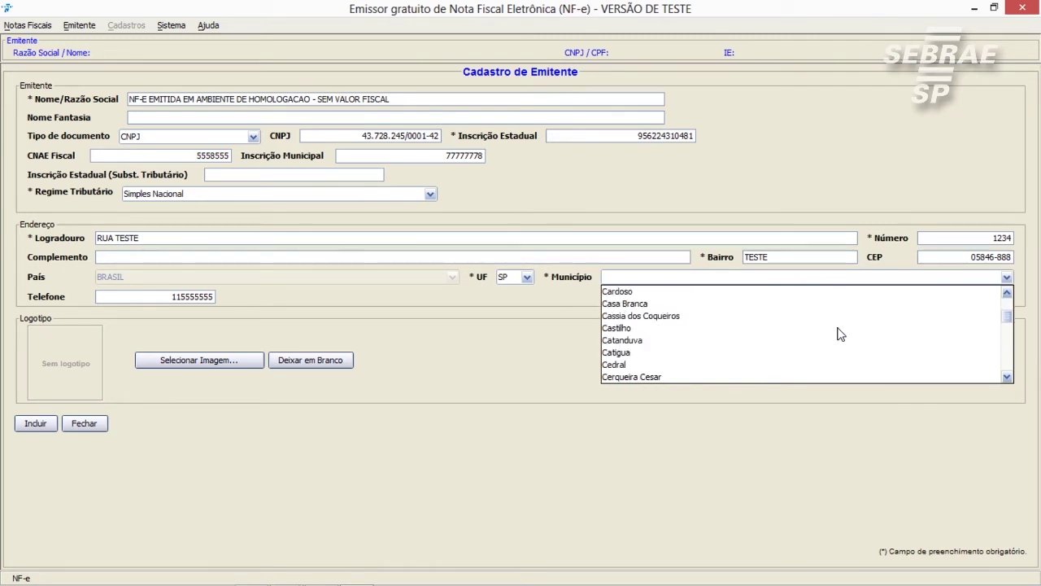
pyautogui.scroll(-12, 841, 333)
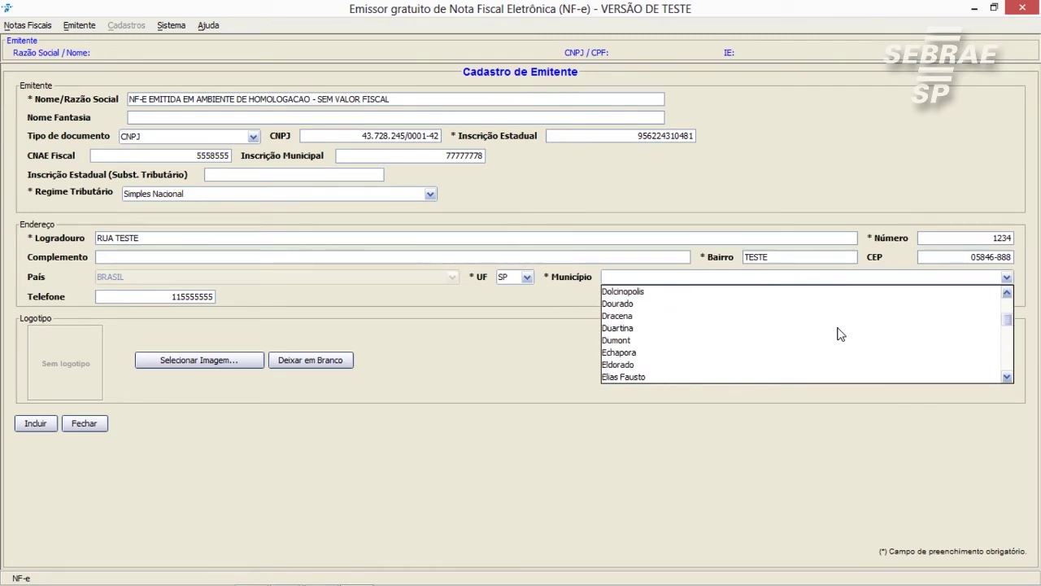
pyautogui.scroll(-12, 840, 333)
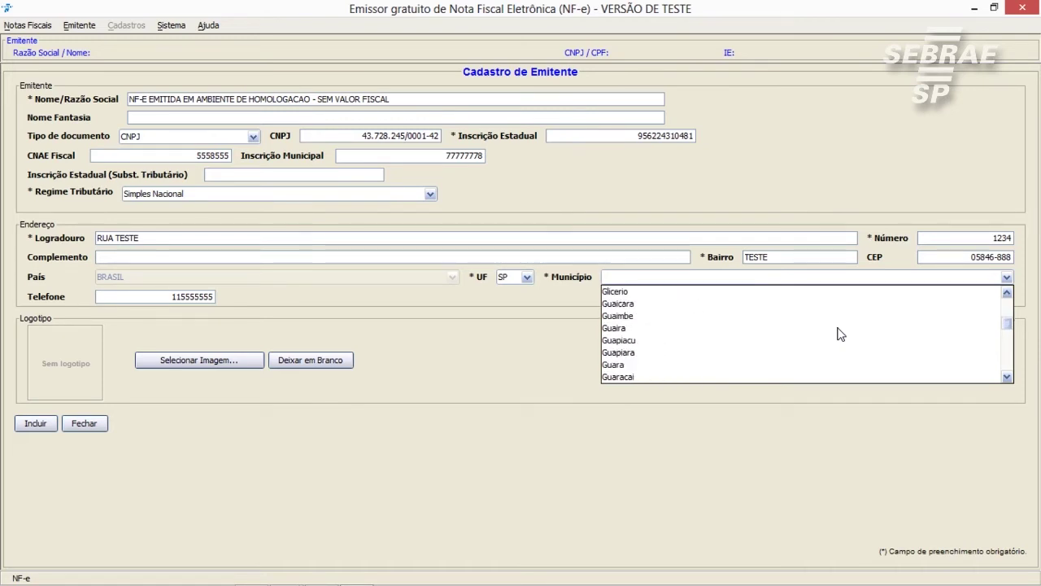
pyautogui.scroll(-2, 840, 334)
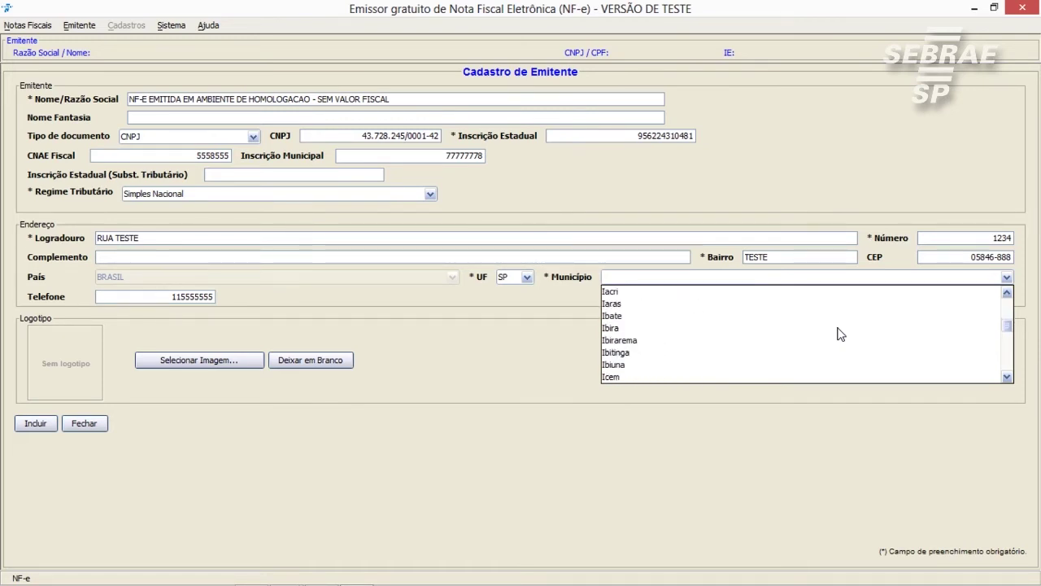
pyautogui.scroll(-7, 840, 334)
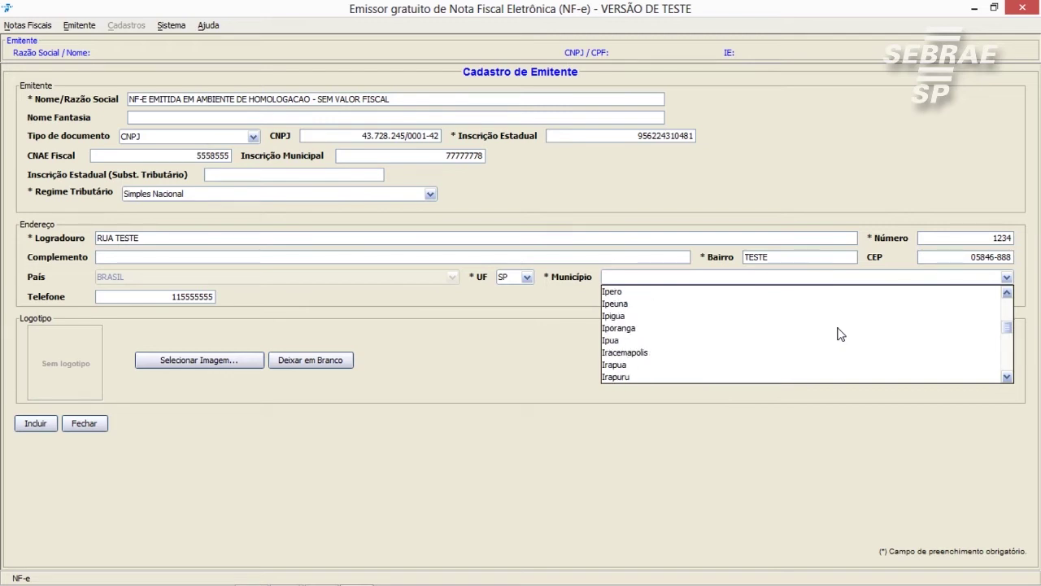
pyautogui.scroll(-15, 840, 333)
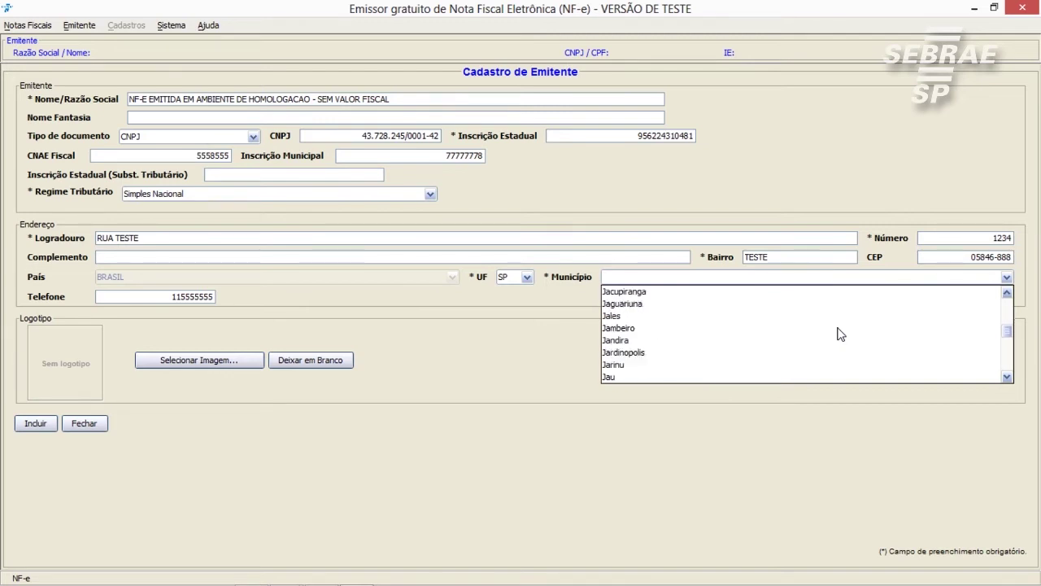
pyautogui.scroll(-20, 840, 333)
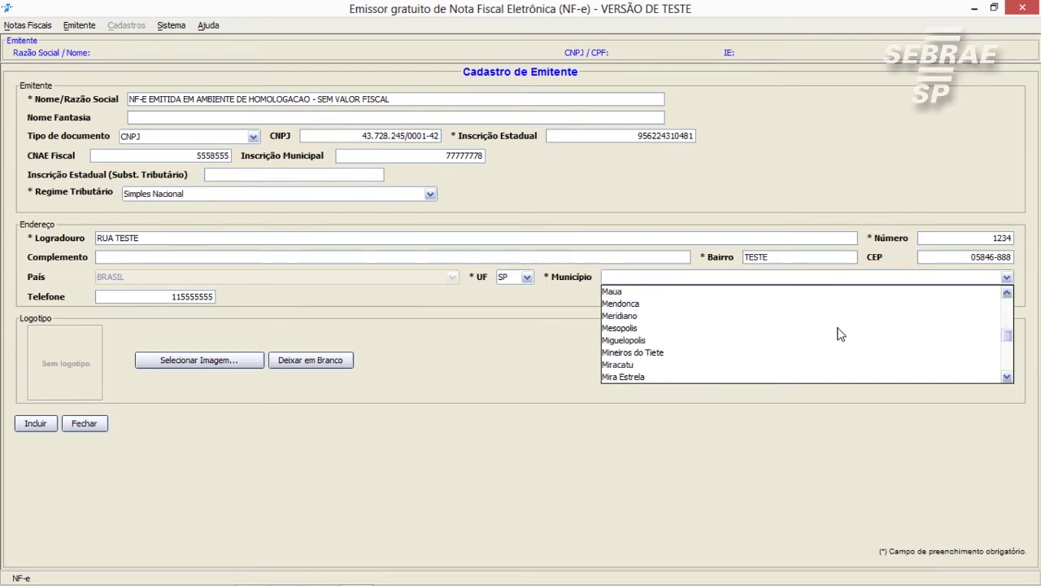
pyautogui.scroll(-4, 840, 333)
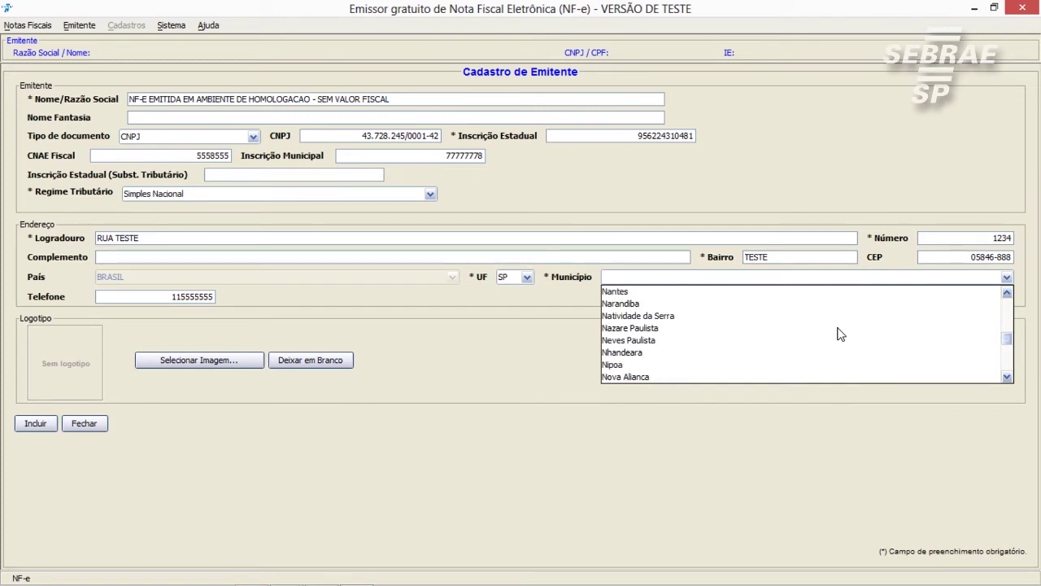
pyautogui.write('sao')
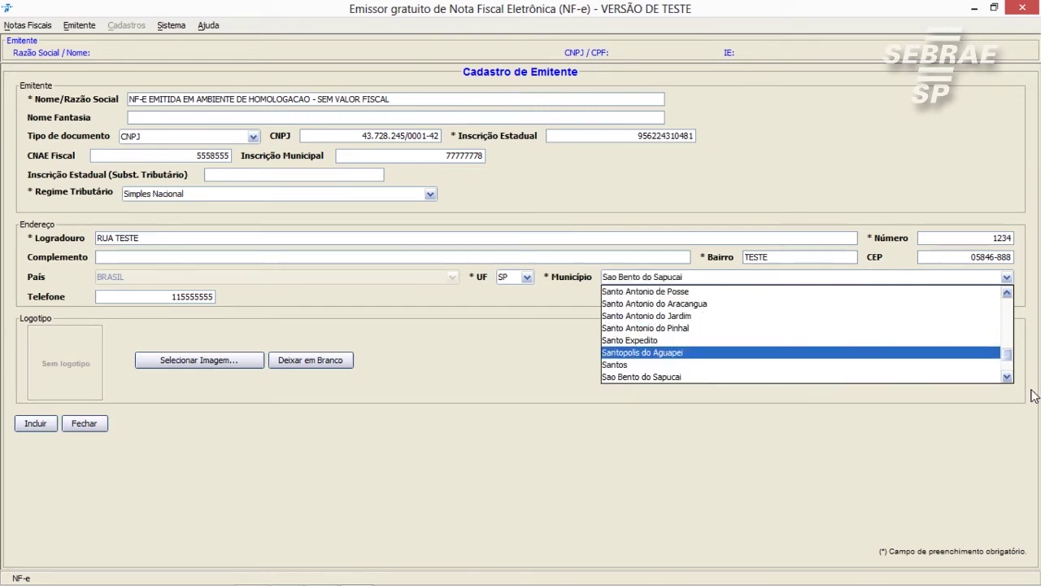
pyautogui.click(1007, 378)
pyautogui.click(1007, 379)
pyautogui.click(1006, 378)
pyautogui.click(1007, 378)
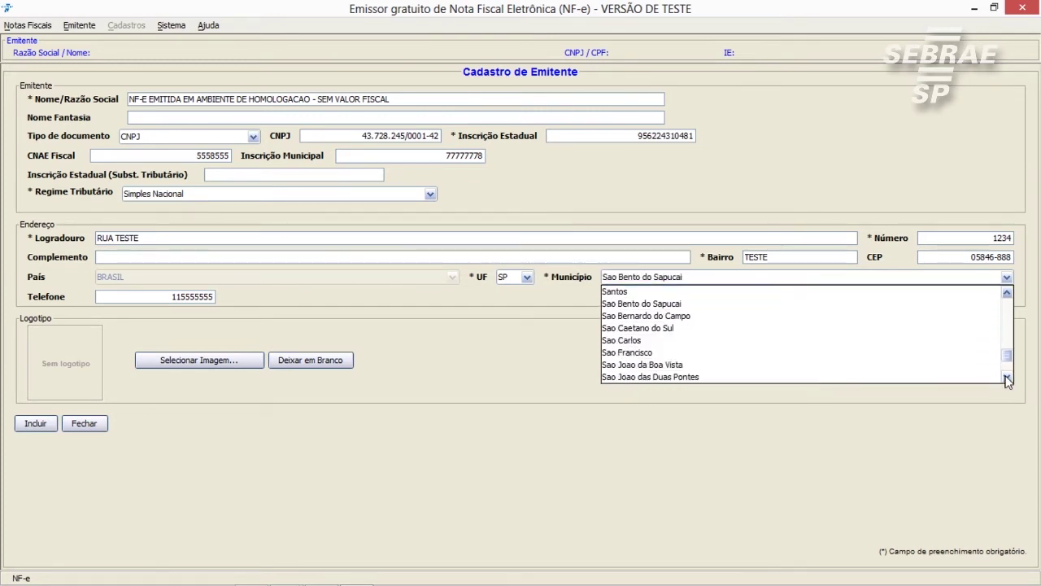
pyautogui.click(1007, 378)
pyautogui.click(1007, 378)
pyautogui.click(1007, 378)
pyautogui.click(1006, 379)
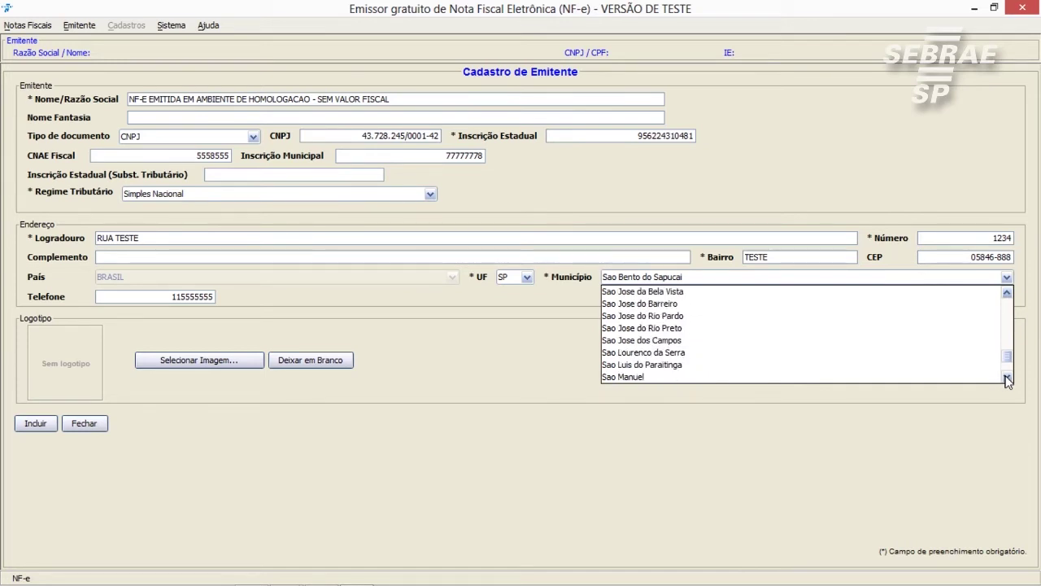
pyautogui.click(1007, 379)
# Choose Sao Paulo as Município and save the CNPJ emitente, confirming the success message
pyautogui.click(732, 340)
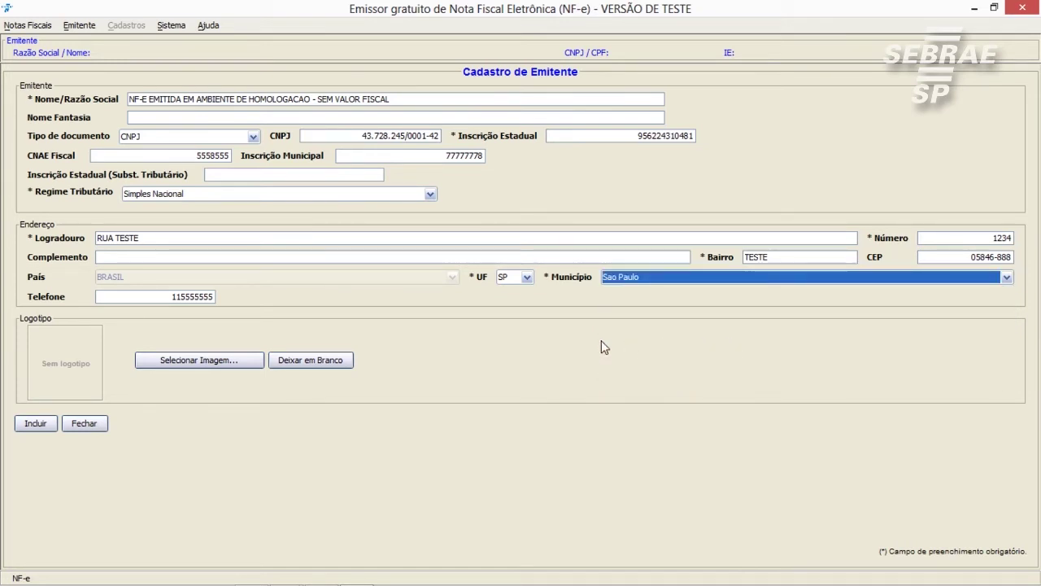
pyautogui.click(36, 422)
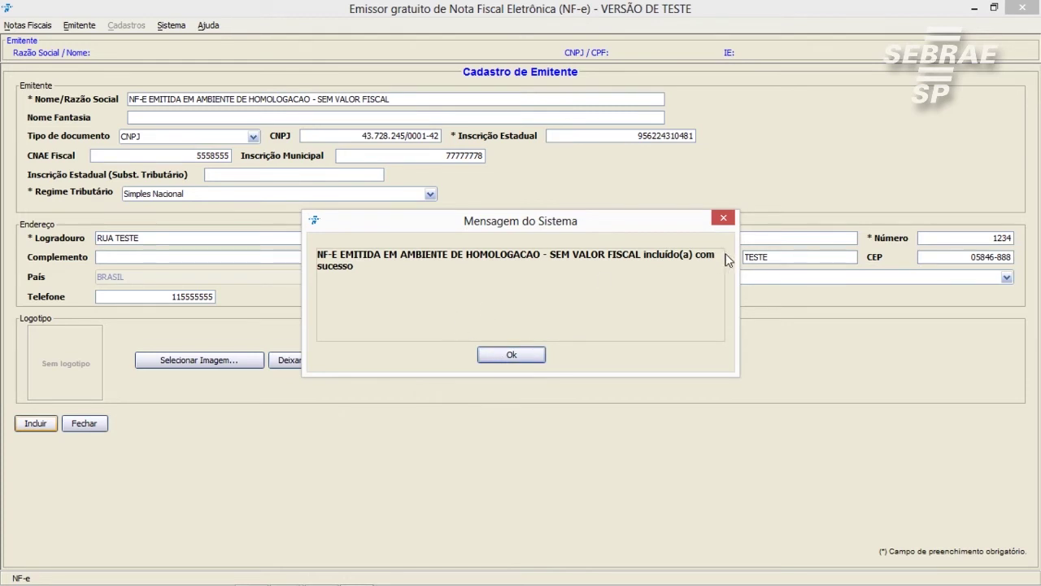
pyautogui.click(511, 356)
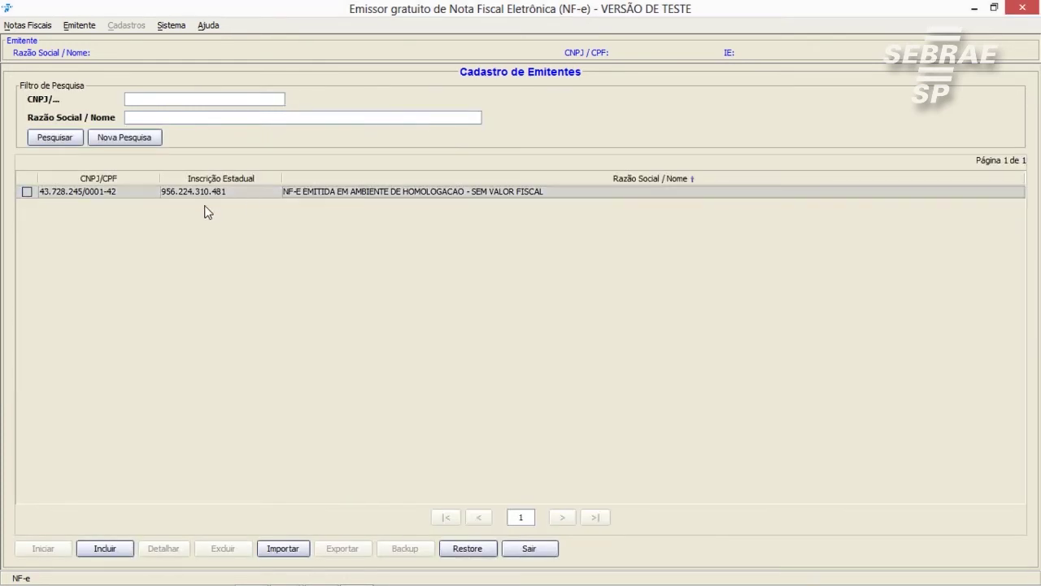
# Activate the CNPJ emitente with Iniciar, then leave it via Sair do Emitente Atual
pyautogui.click(26, 192)
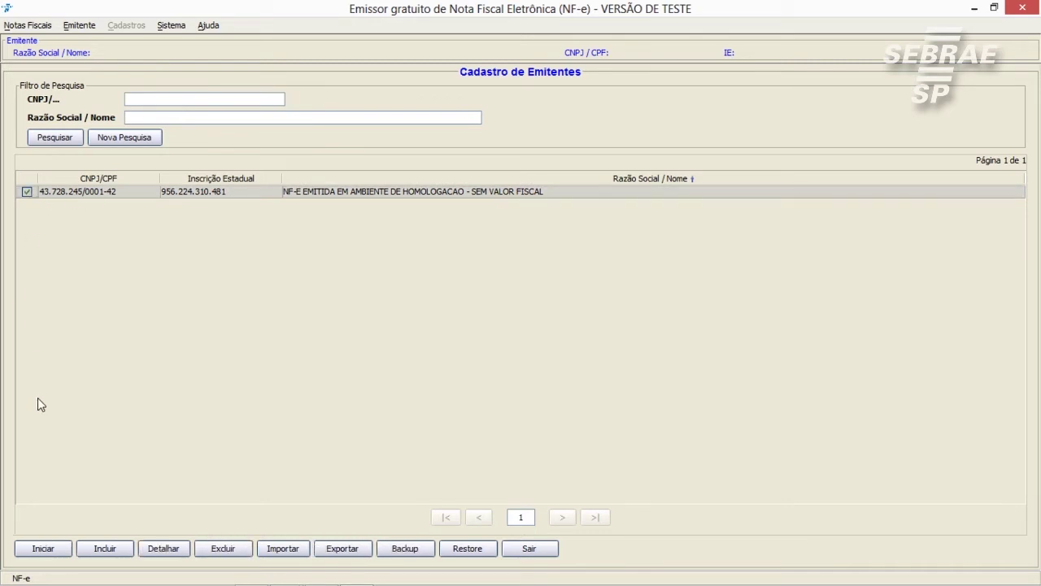
pyautogui.click(63, 551)
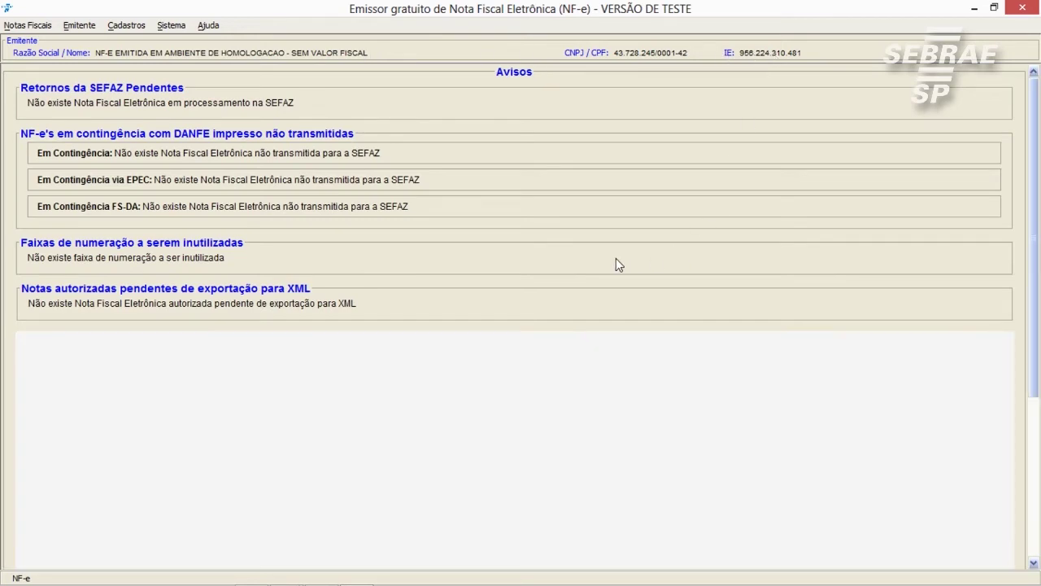
pyautogui.click(84, 27)
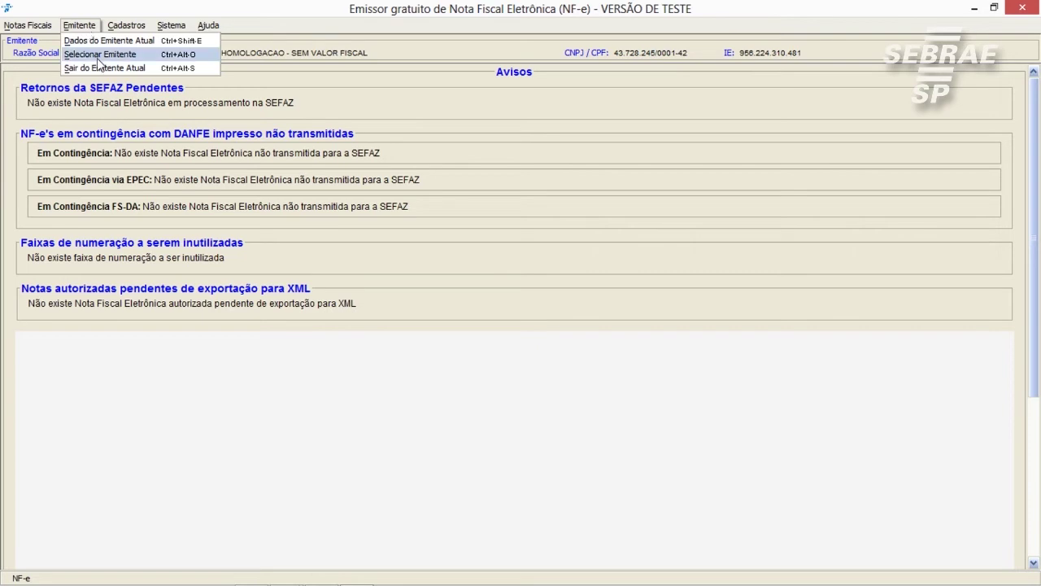
pyautogui.click(97, 66)
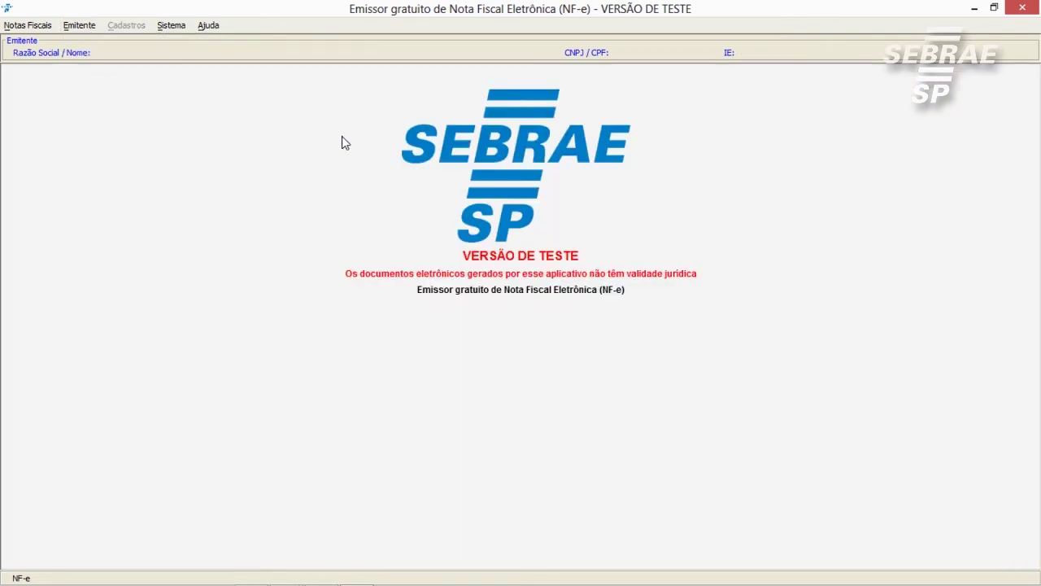
# Return to Selecionar Emitente and open a blank form for another emitente
pyautogui.click(79, 31)
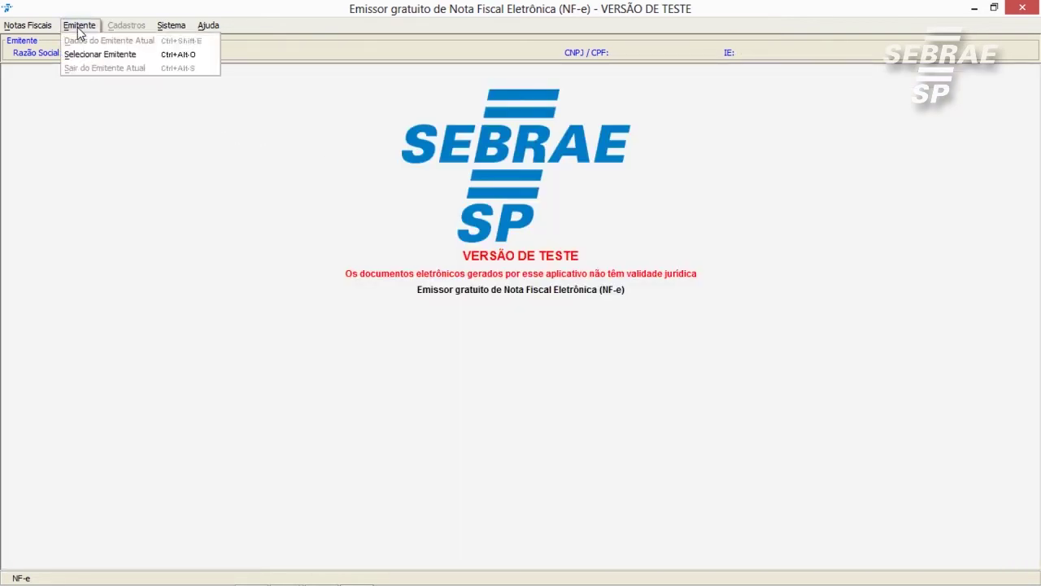
pyautogui.click(92, 54)
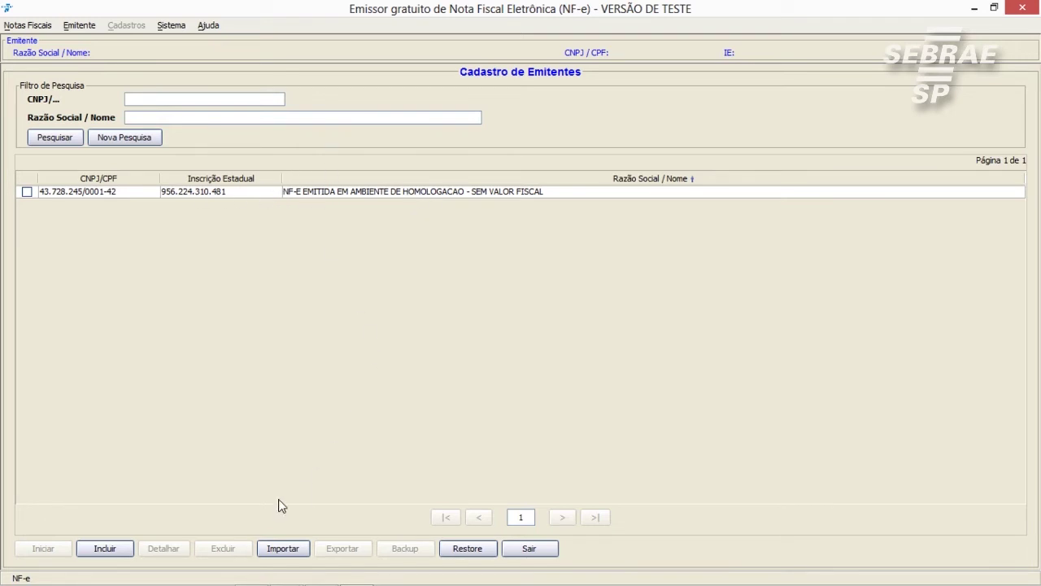
pyautogui.click(114, 549)
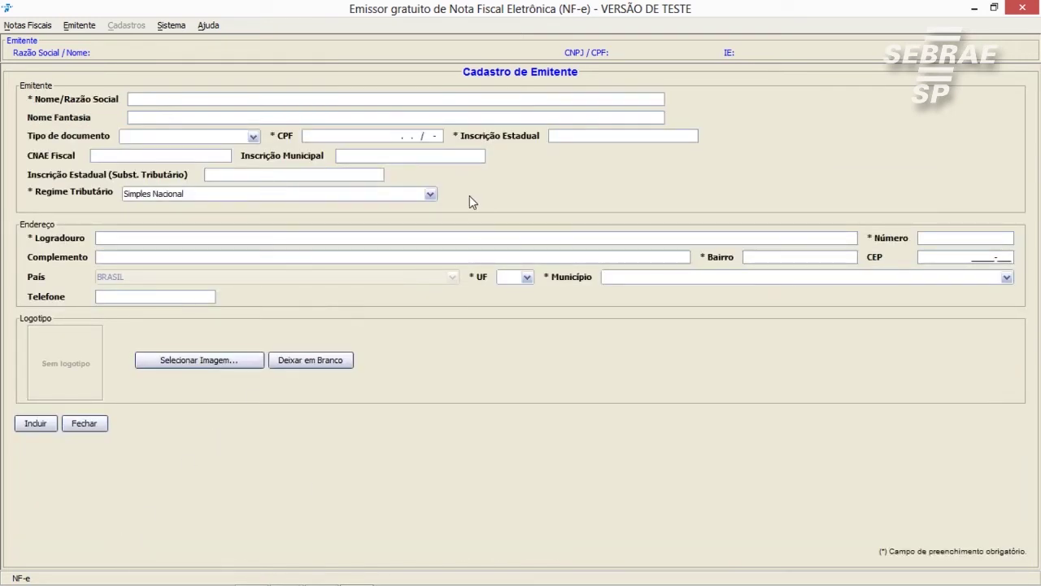
# Enter 'NF-E EMITIDA EM AMBIENTE DE HOMOLOGACAO - SEM VALOR FISCA' as the second emitente's Nome/Razão Social
pyautogui.click(258, 103)
pyautogui.write('NF-E EMITI')
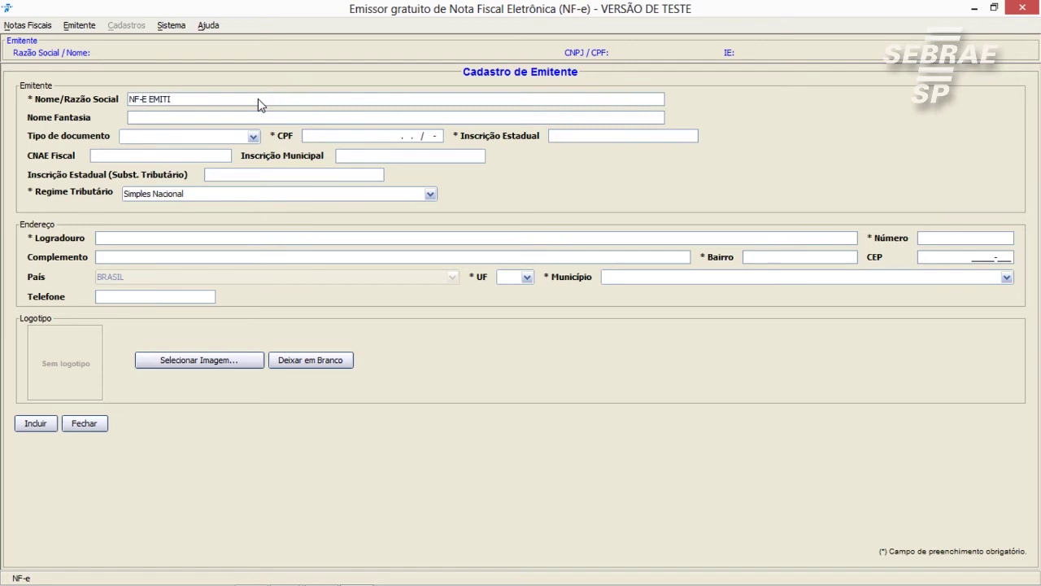
pyautogui.write('DA EM AMBIENTE DE HOMOLOGACAO - SEM VALOR')
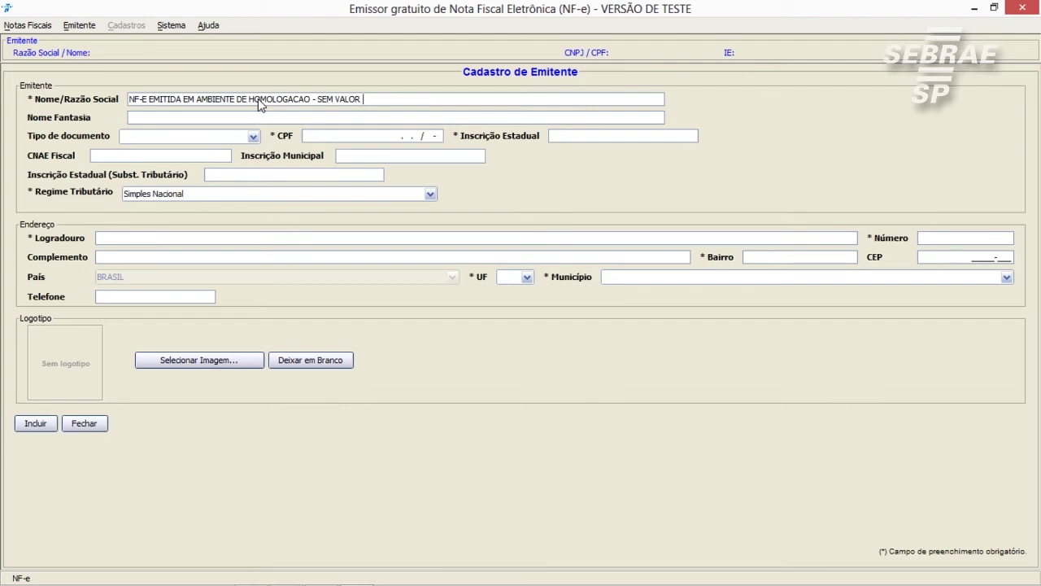
pyautogui.write(' FISCA')
pyautogui.click(253, 137)
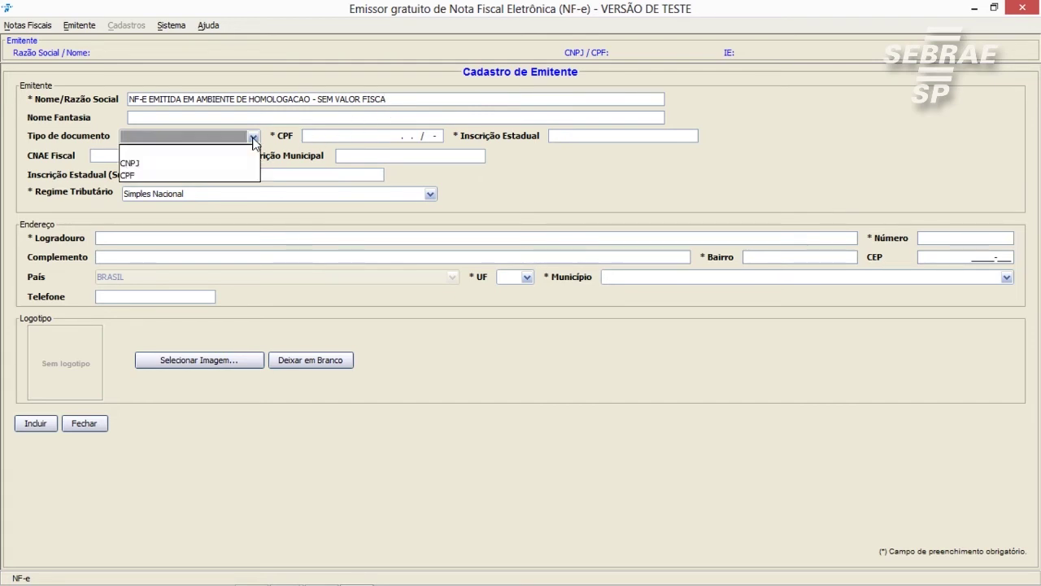
pyautogui.click(168, 175)
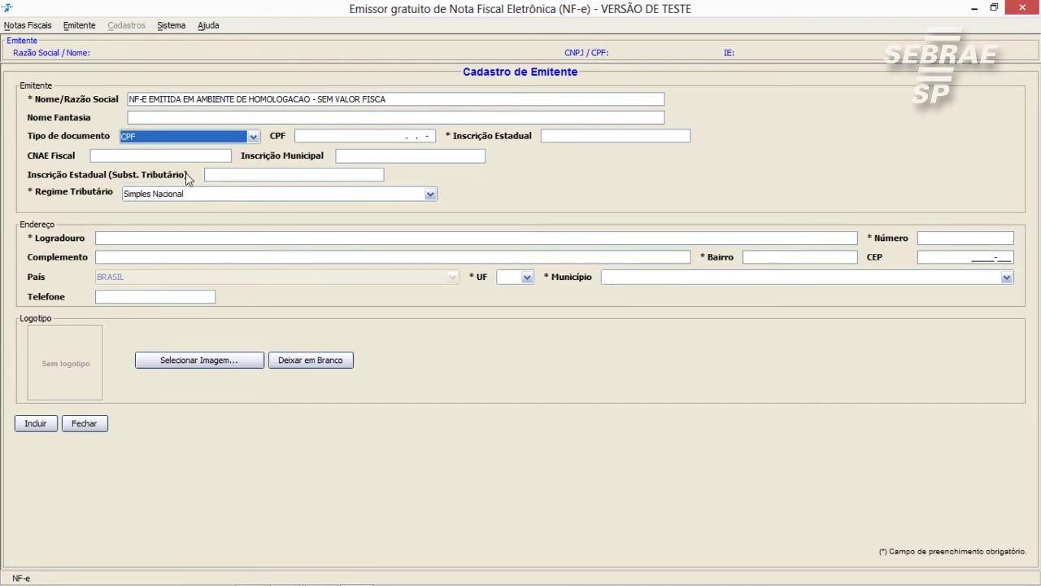
pyautogui.click(305, 137)
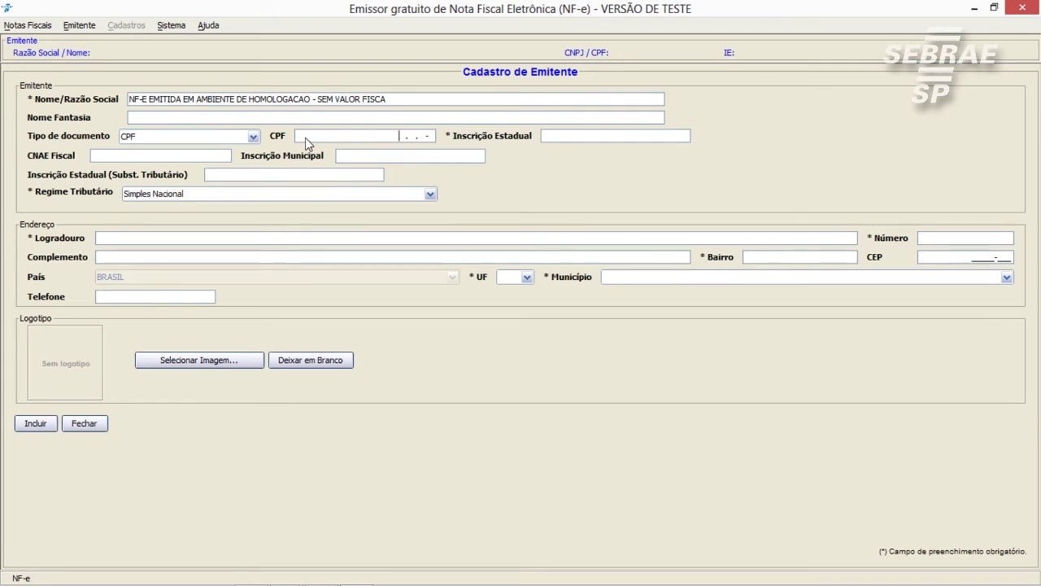
pyautogui.click(646, 136)
pyautogui.write('54514010')
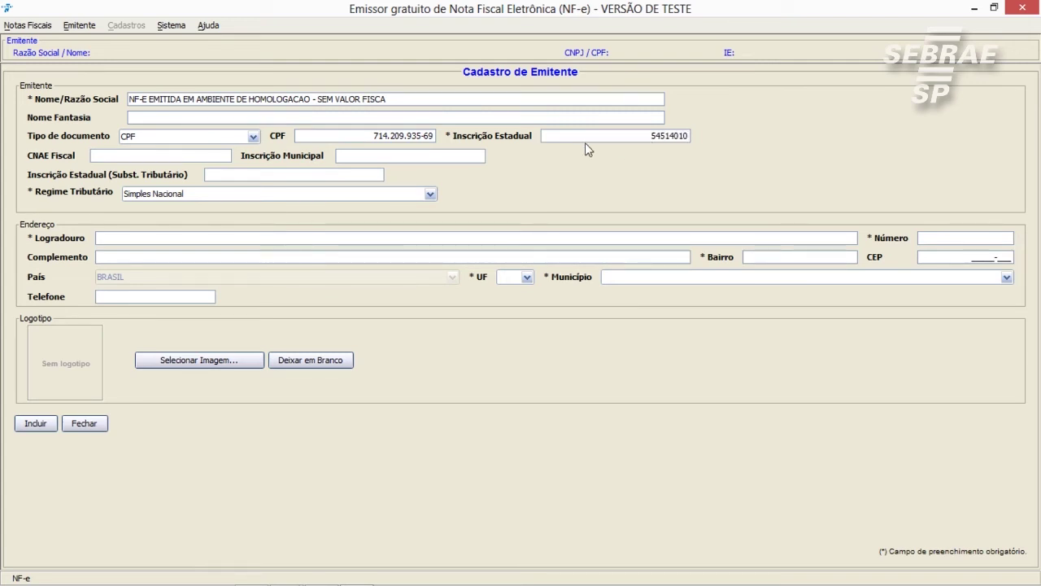
# Enter CNAE Fiscal 4520015 and Inscrição Municipal 77777779, keeping Simples Nacional as tax regime
pyautogui.click(158, 158)
pyautogui.write('4520015')
pyautogui.click(409, 156)
pyautogui.write('77777779')
pyautogui.click(351, 195)
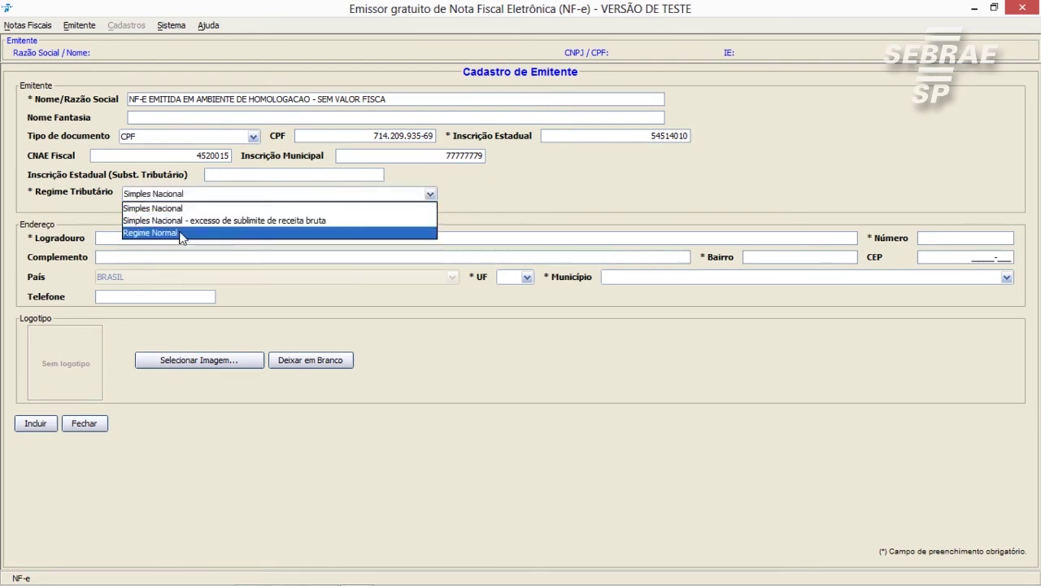
pyautogui.click(186, 209)
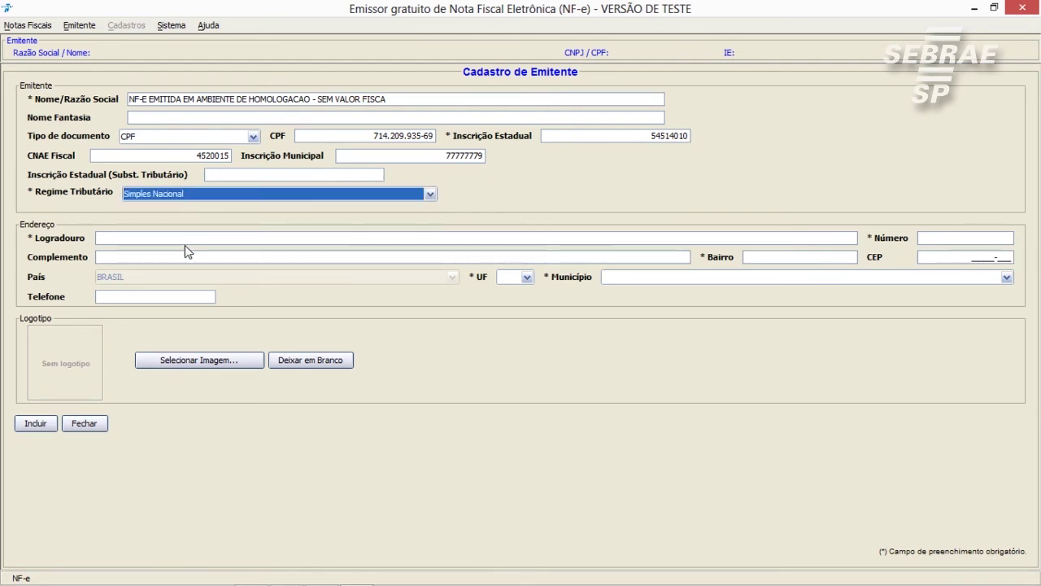
pyautogui.click(186, 241)
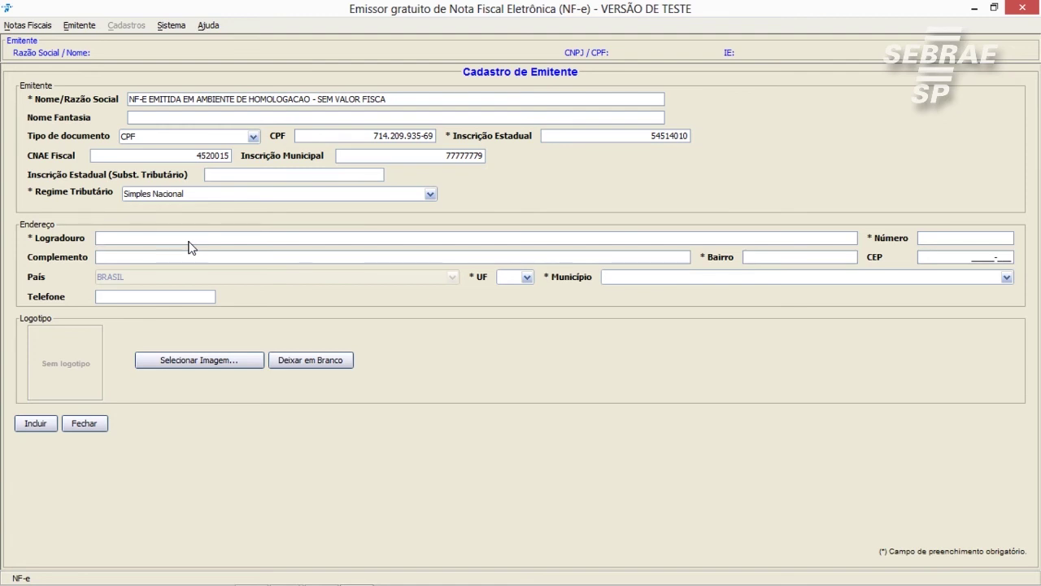
# Fill the address with Logradouro 'RUA TESTE', Número 1546, Bairro 'TESTE' and CEP 58999999
pyautogui.write('RUA TESTE1546')
pyautogui.press('Tab')
pyautogui.write('TESTE')
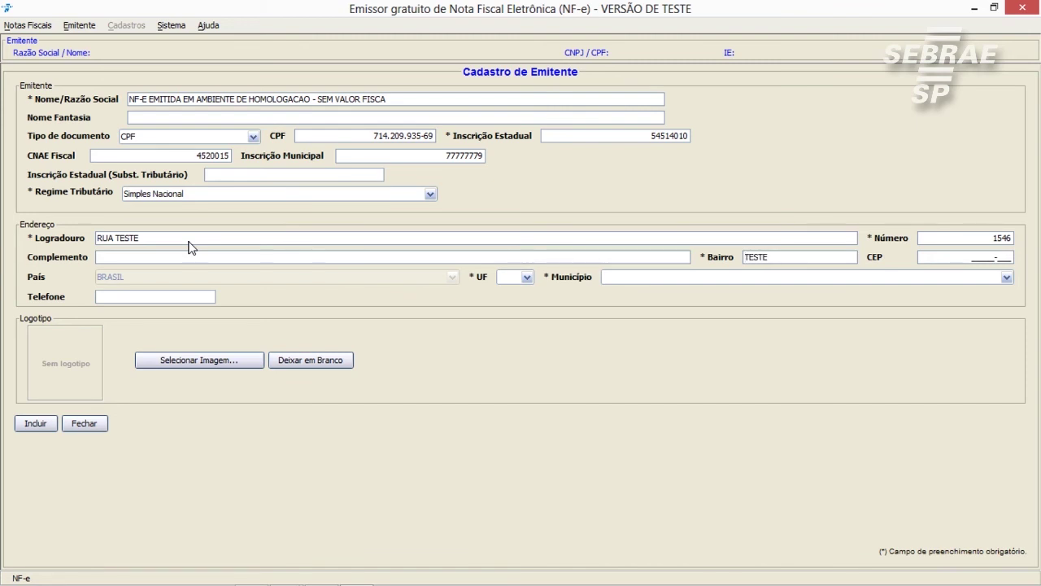
pyautogui.write('589999999')
# Set the state to BA and the municipality to Adustina
pyautogui.click(527, 278)
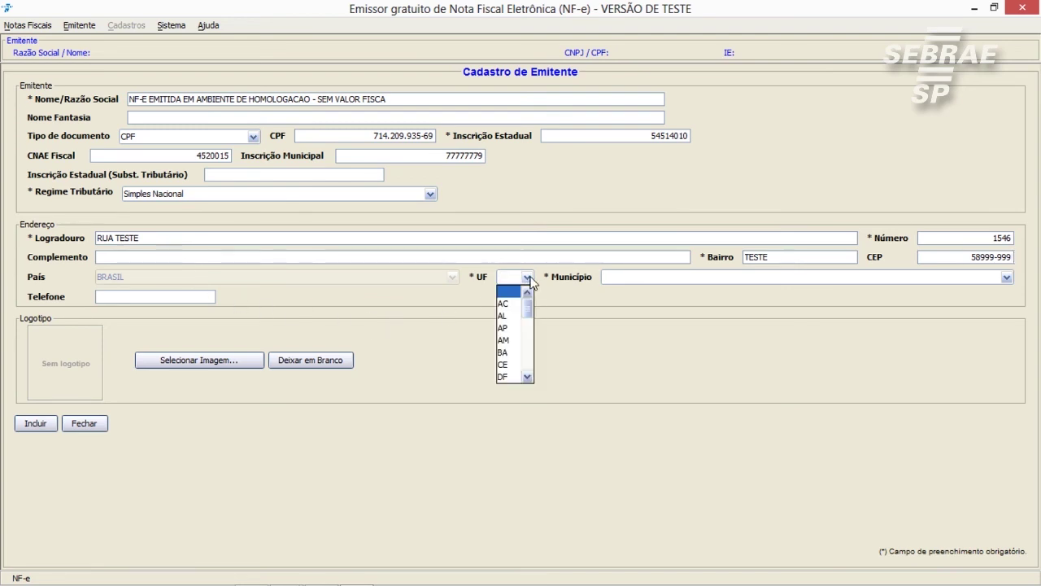
pyautogui.moveTo(528, 309); pyautogui.dragTo(524, 363)
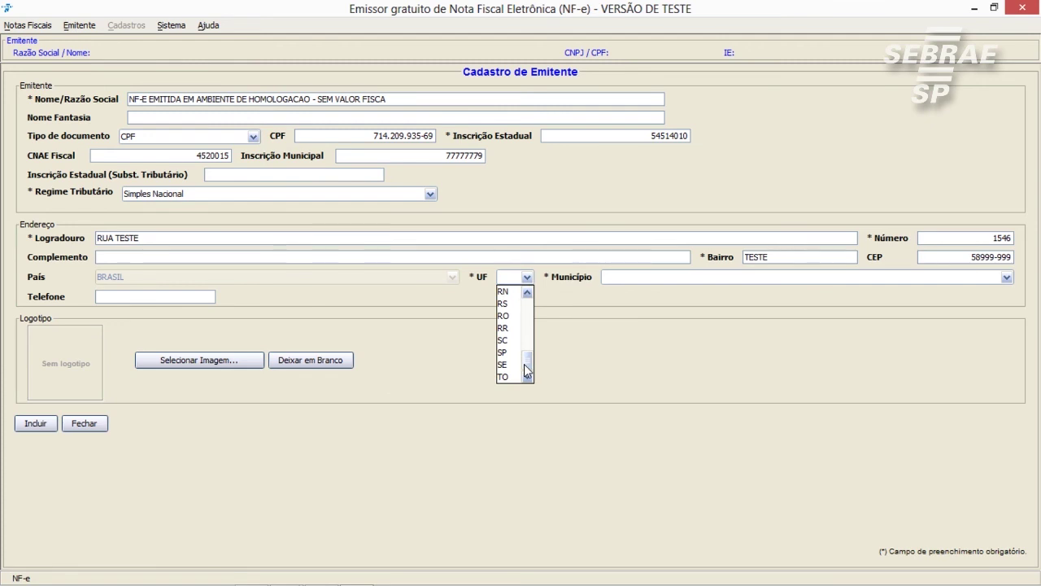
pyautogui.moveTo(524, 363); pyautogui.dragTo(528, 318)
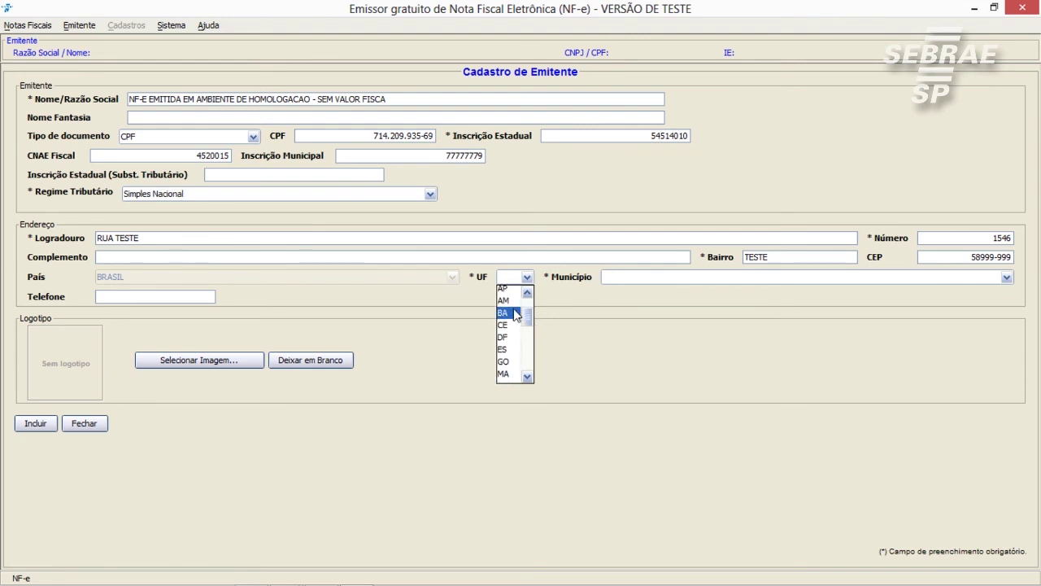
pyautogui.click(508, 312)
pyautogui.click(618, 278)
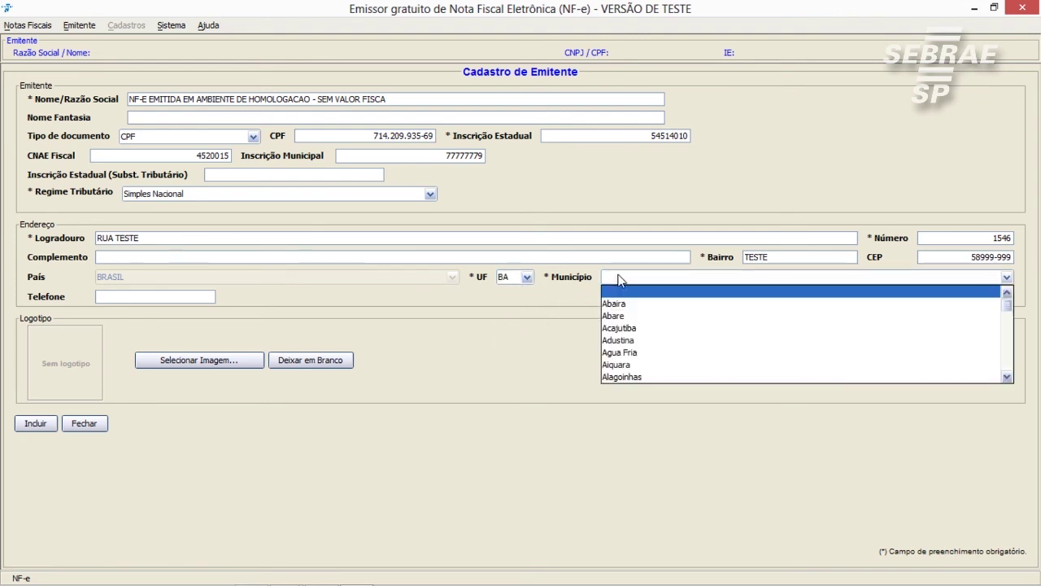
pyautogui.click(632, 340)
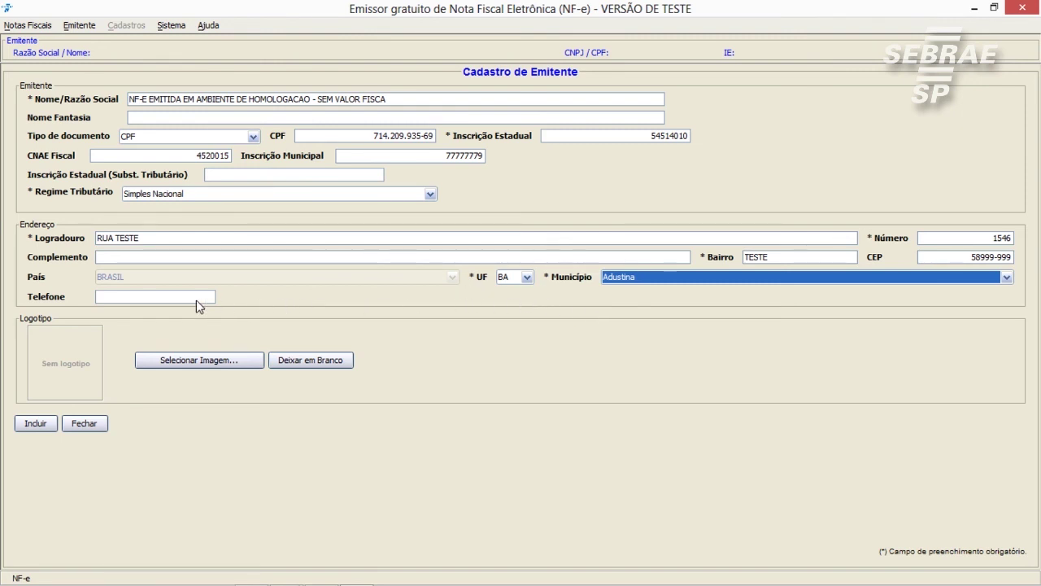
# Enter the emitente's phone number in Telefone, replacing the first entry with a corrected one
pyautogui.click(160, 300)
pyautogui.write('5855555555')
pyautogui.moveTo(160, 299); pyautogui.dragTo(236, 301)
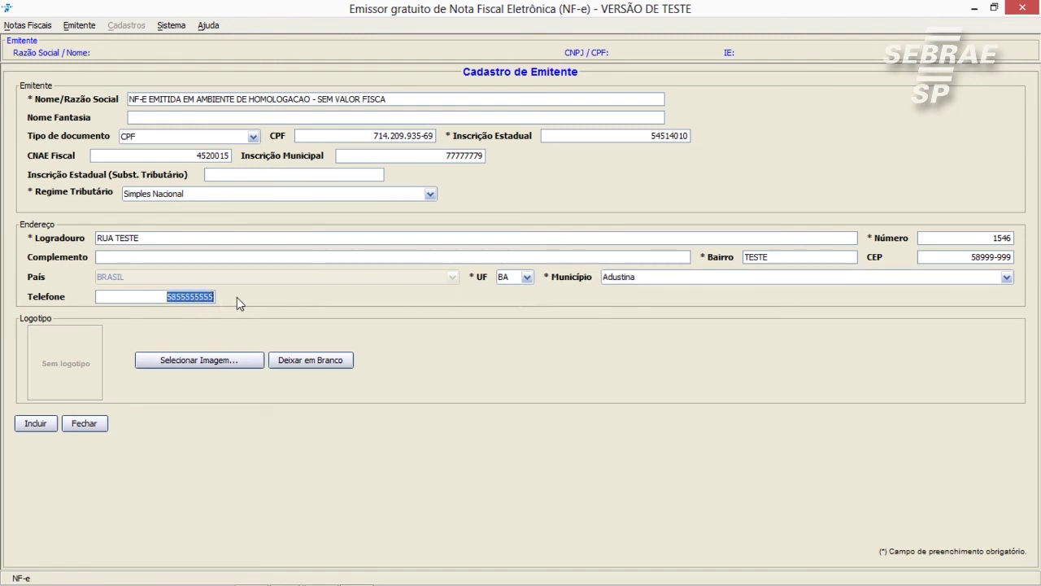
pyautogui.write('555555555')
# Include the new CPF emitente in the register and acknowledge the success message
pyautogui.click(42, 423)
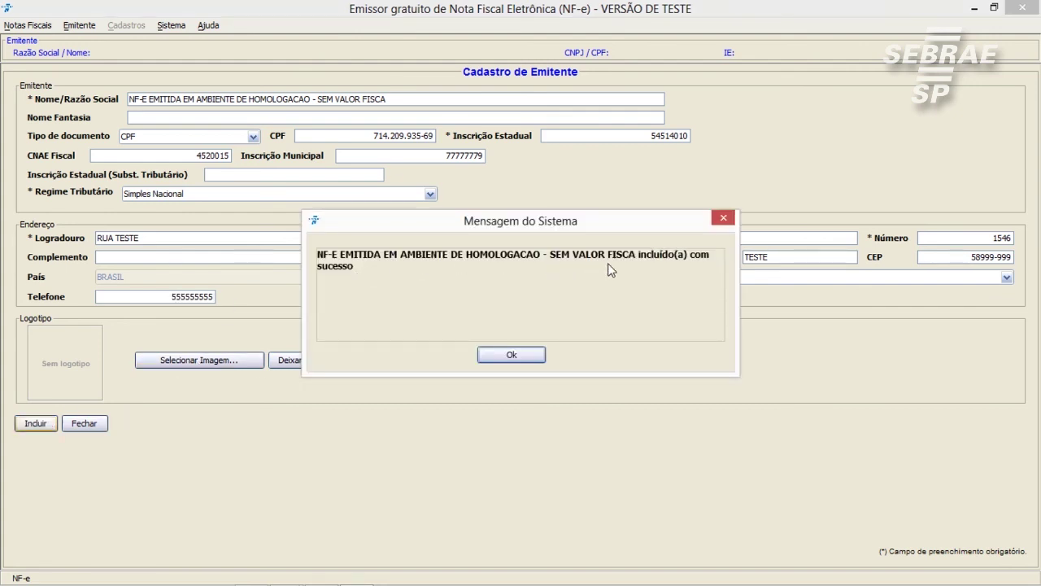
pyautogui.click(537, 358)
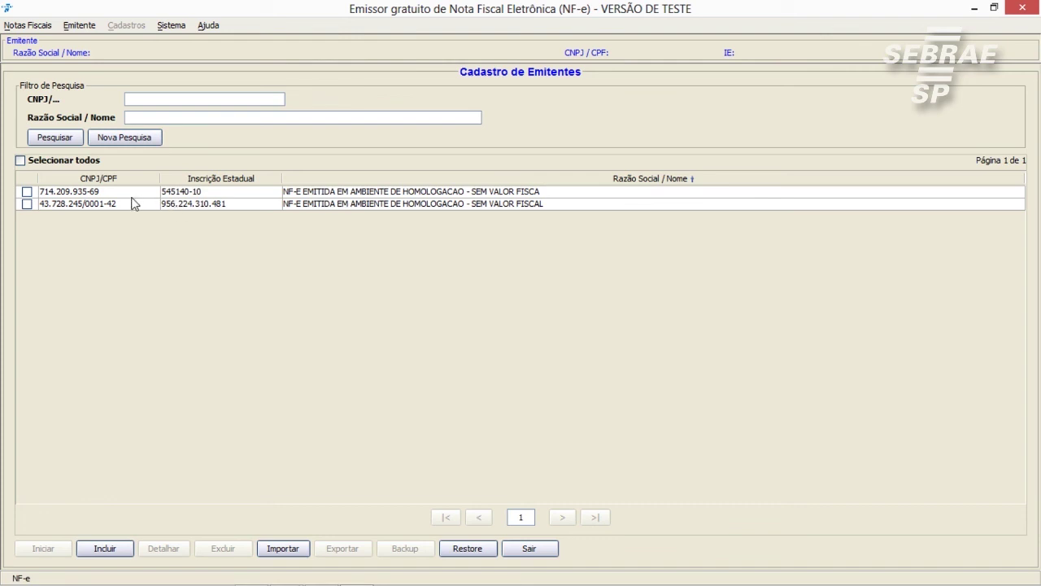
# Select the CPF emitente, start working with it, and close the Avisos notices
pyautogui.click(27, 191)
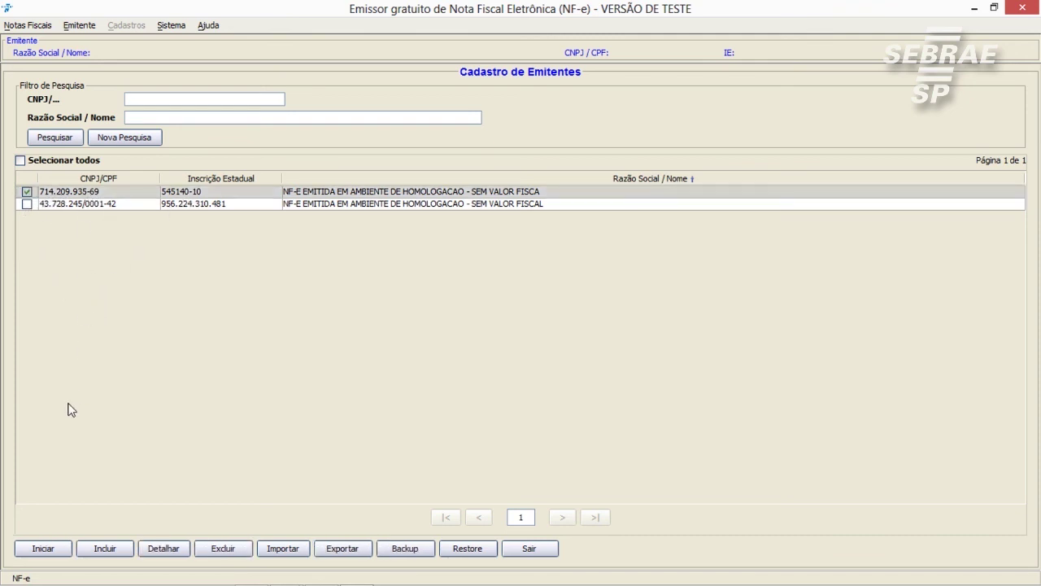
pyautogui.click(36, 549)
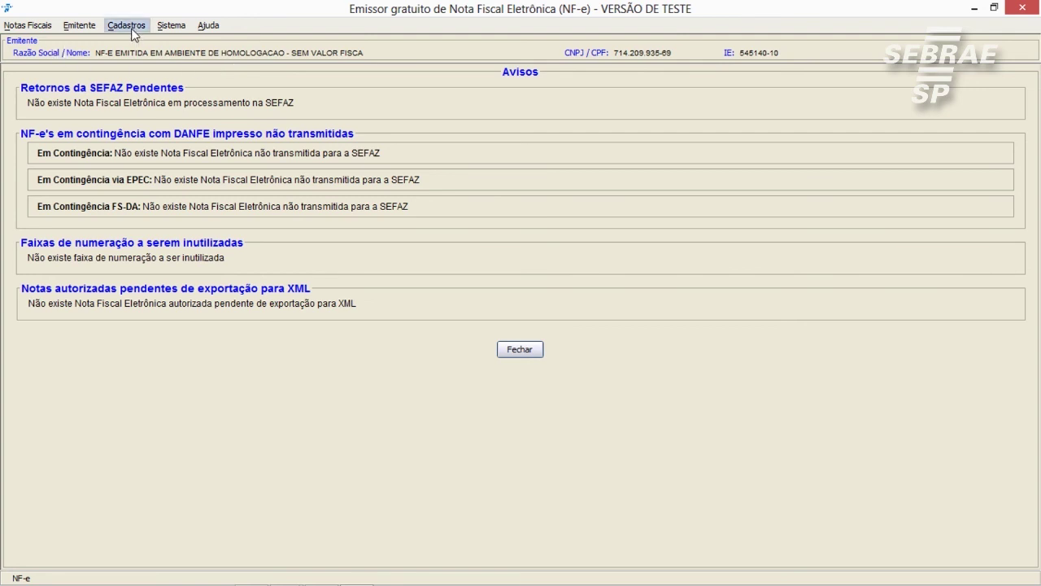
pyautogui.click(533, 352)
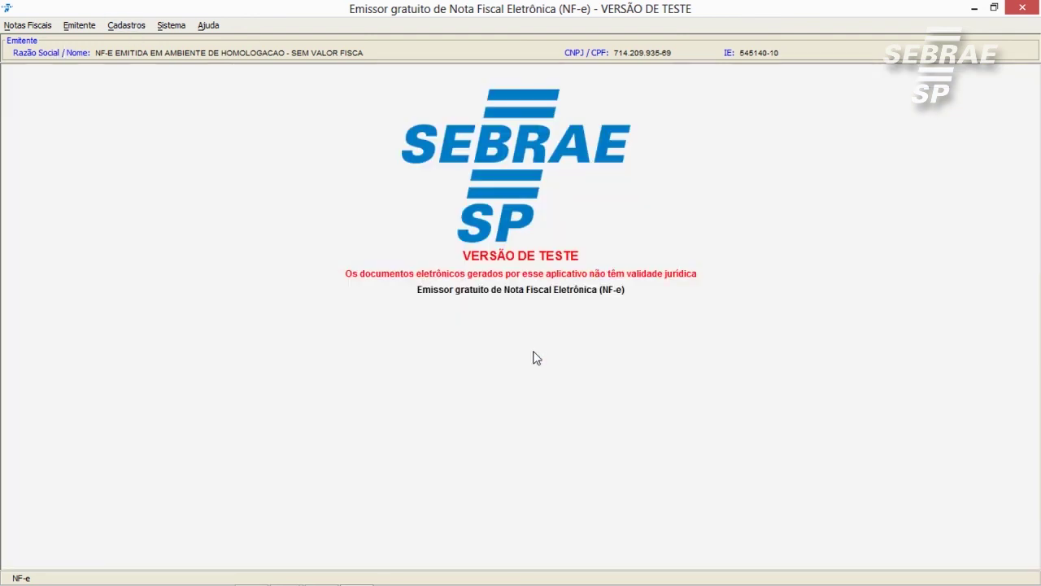